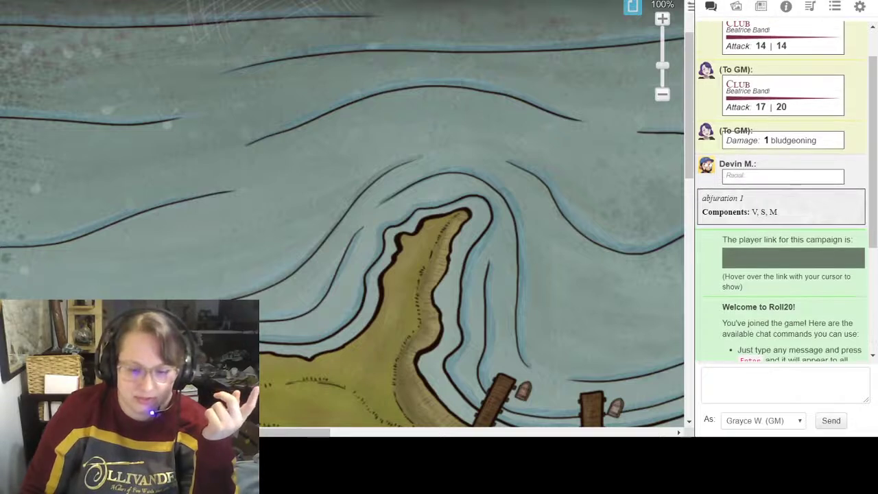
Add a new character to the journal and name it DM PC.
click(762, 8)
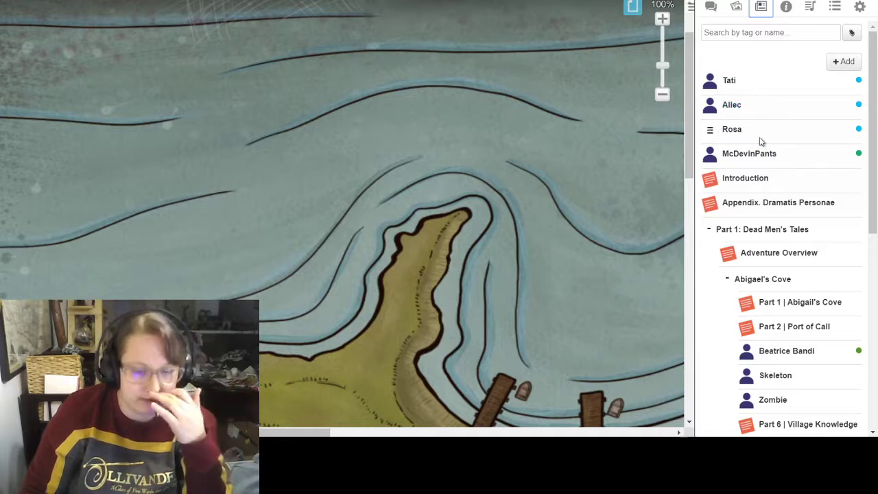
click(843, 63)
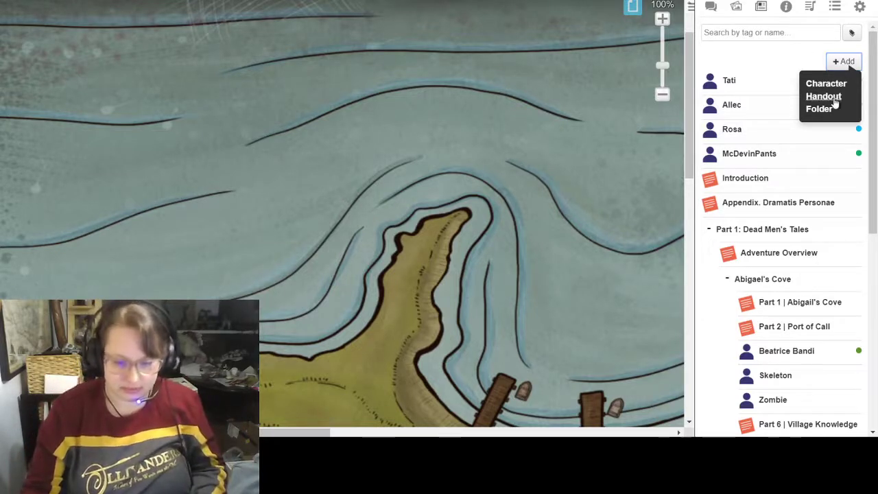
click(835, 83)
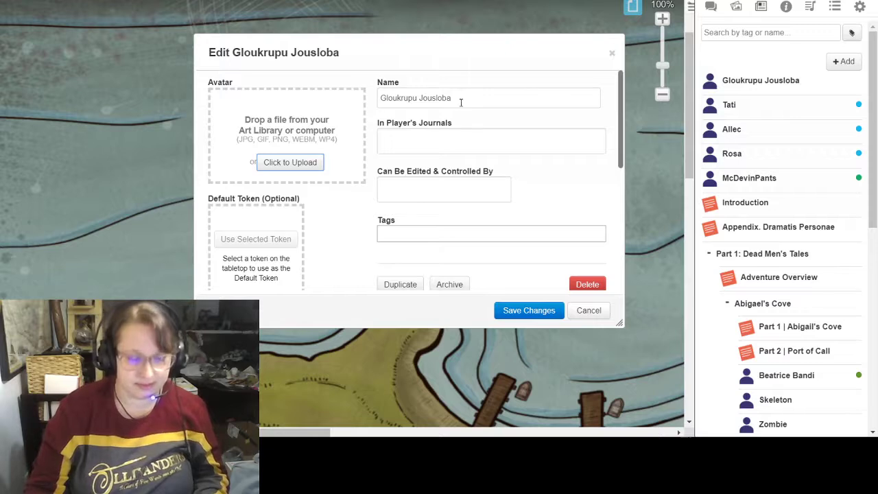
drag(467, 100, 357, 108)
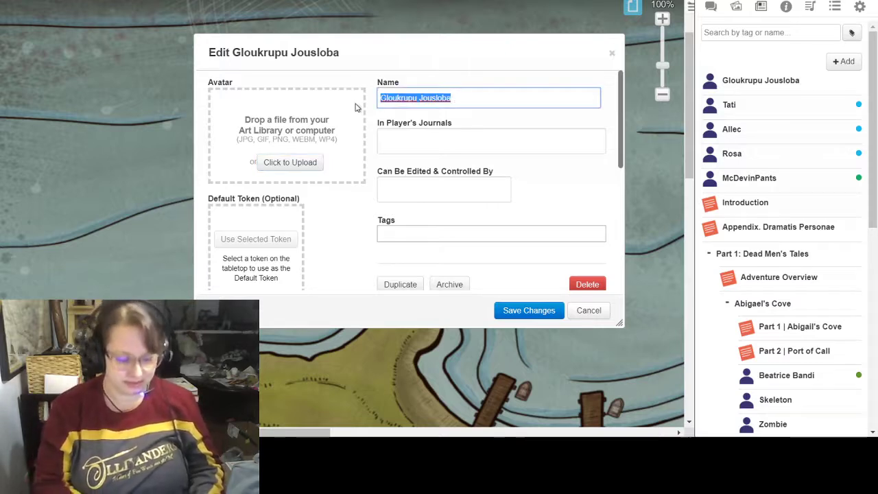
text(DM PC)
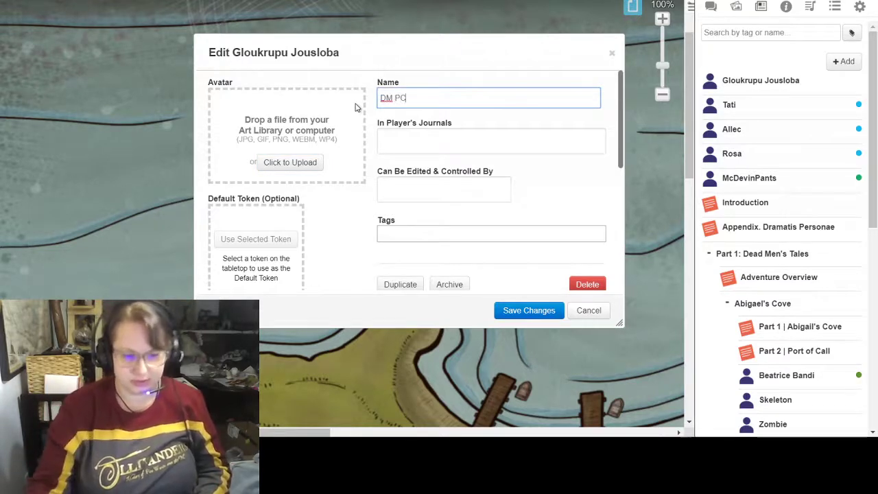
Make the character visible to and editable by the GM's own account only, and save the changes.
click(407, 141)
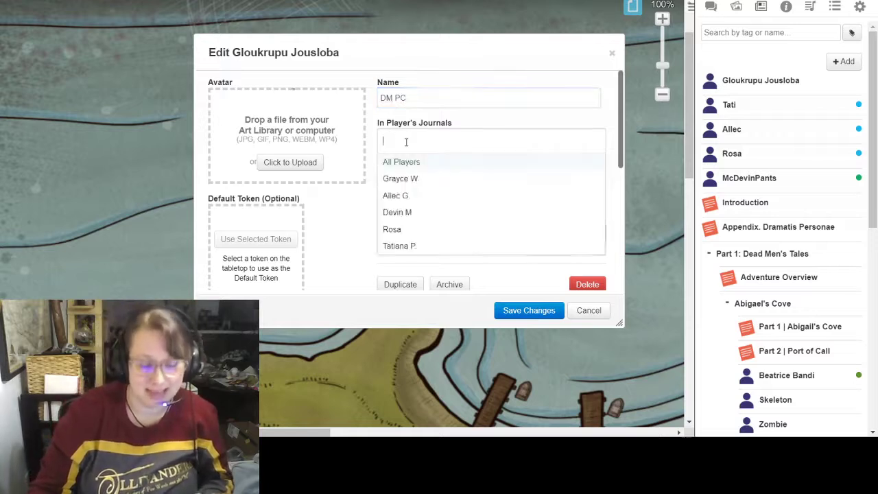
click(406, 180)
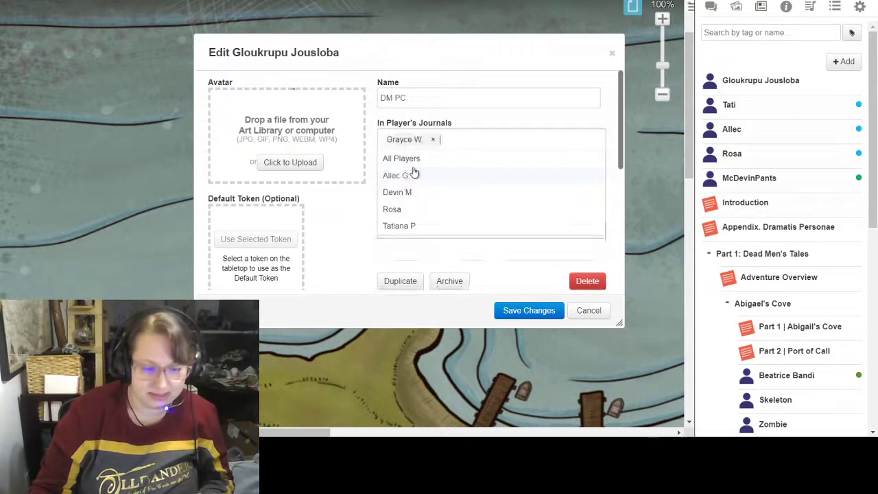
click(346, 210)
click(404, 183)
click(407, 223)
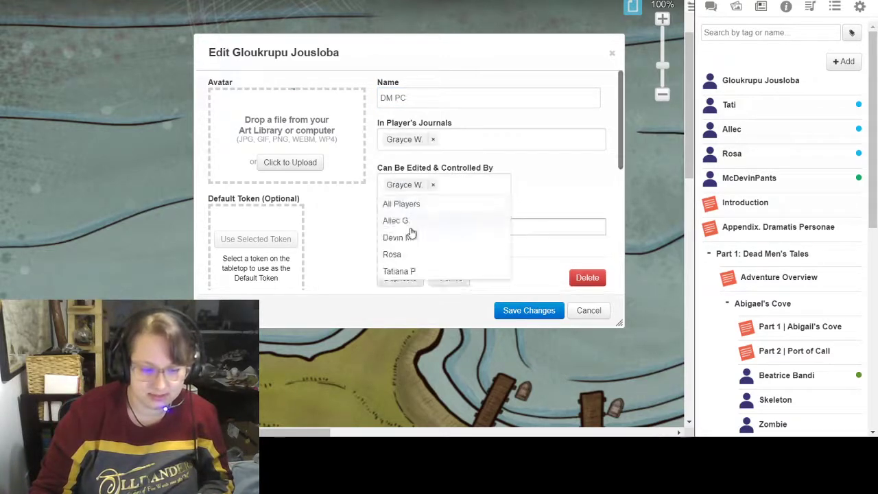
click(347, 230)
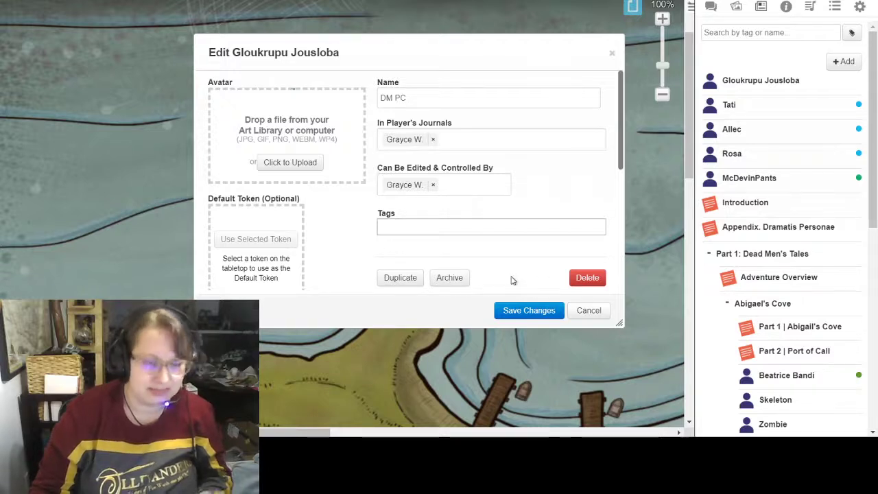
click(528, 311)
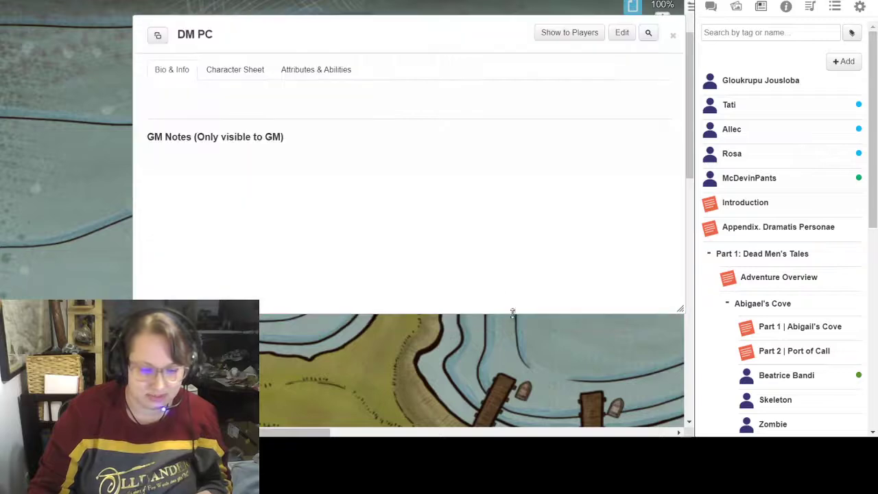
Open DM PC's character sheet and choose to edit the sheet directly.
drag(364, 35, 334, 31)
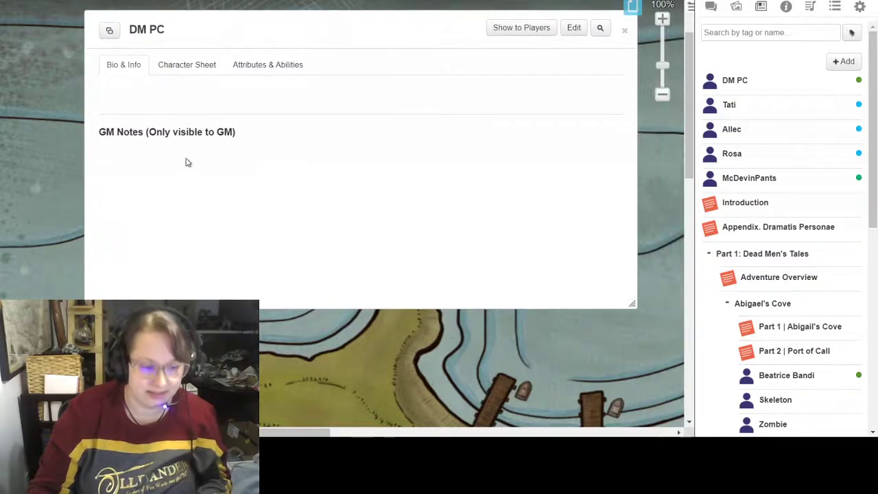
click(184, 66)
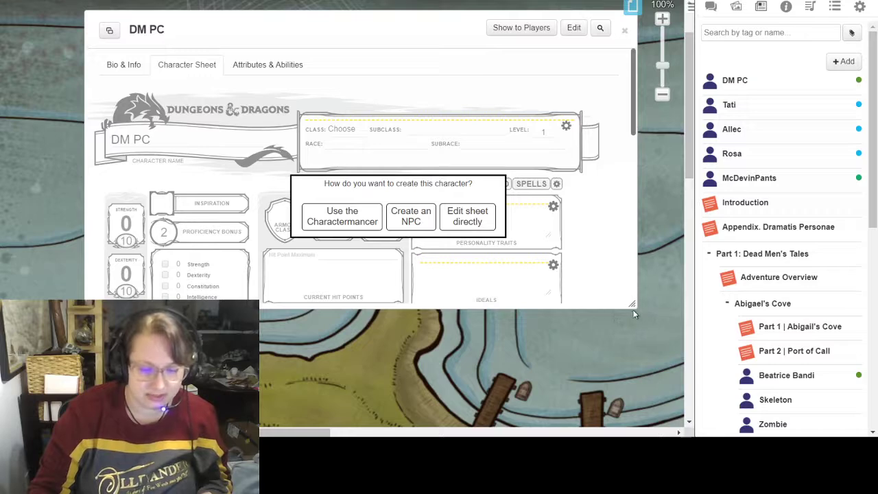
drag(445, 31, 494, 24)
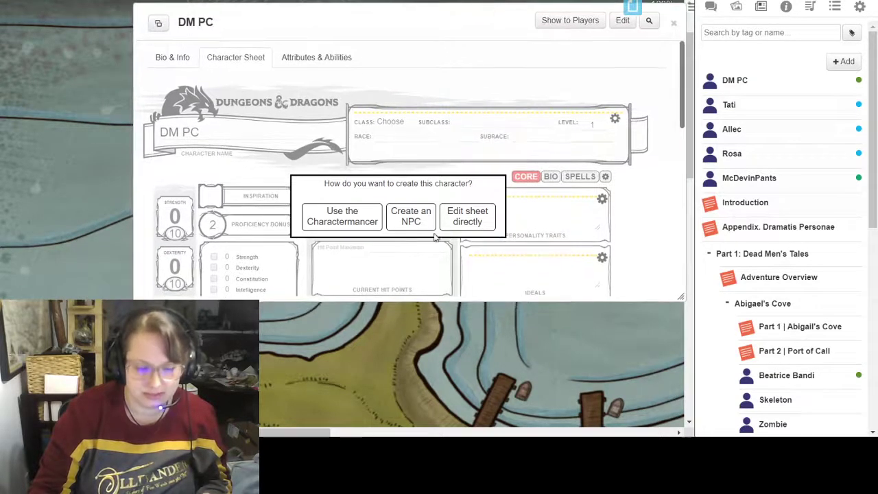
click(471, 219)
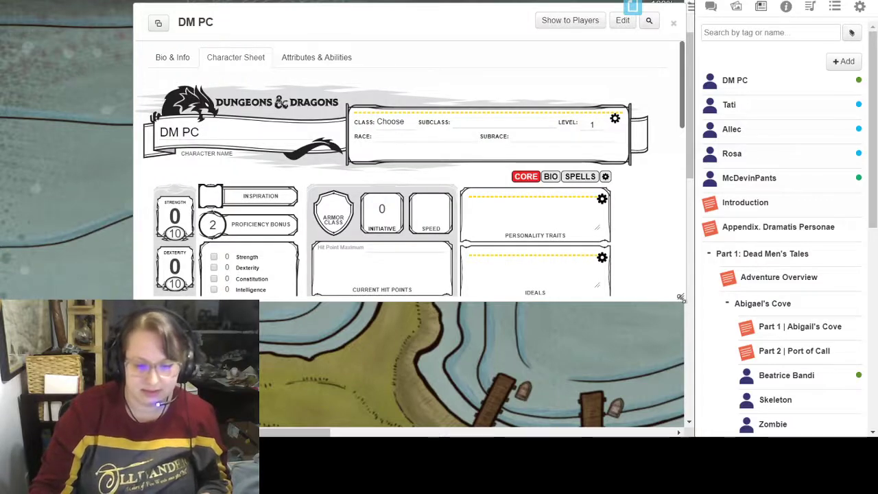
mouse_move(681, 298)
mouse_down()
mouse_move(688, 406)
mouse_move(683, 293)
mouse_up()
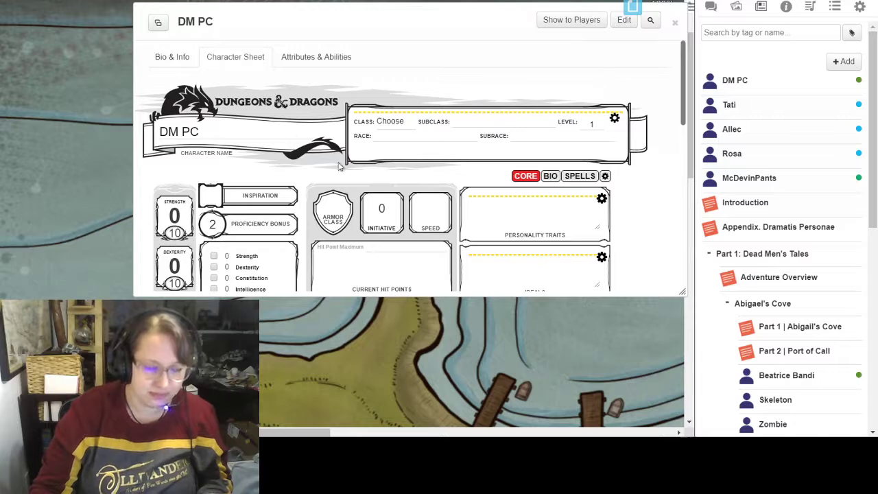
scroll(403, 192, down, 1)
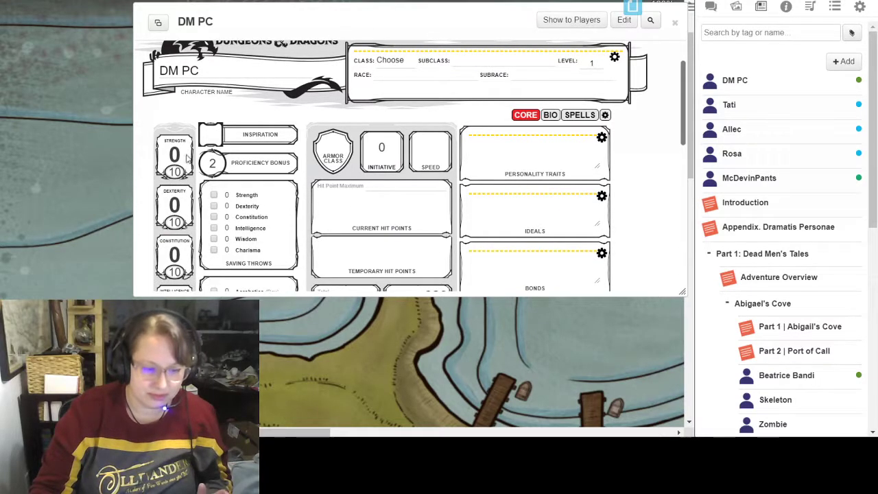
scroll(176, 156, down, 1)
scroll(176, 156, up, 1)
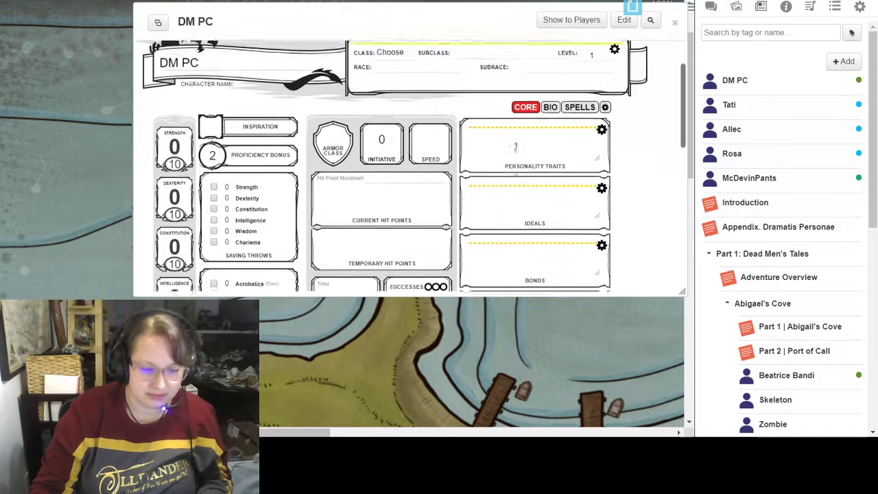
click(623, 19)
scroll(402, 155, down, 2)
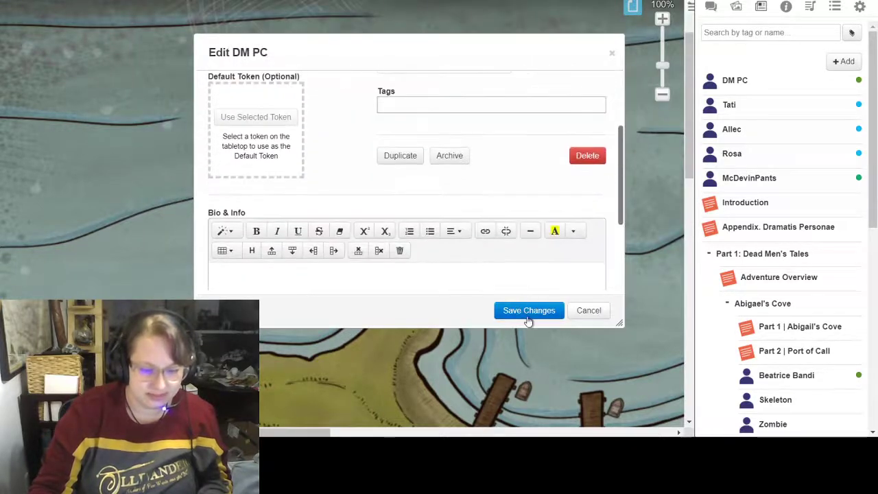
click(529, 310)
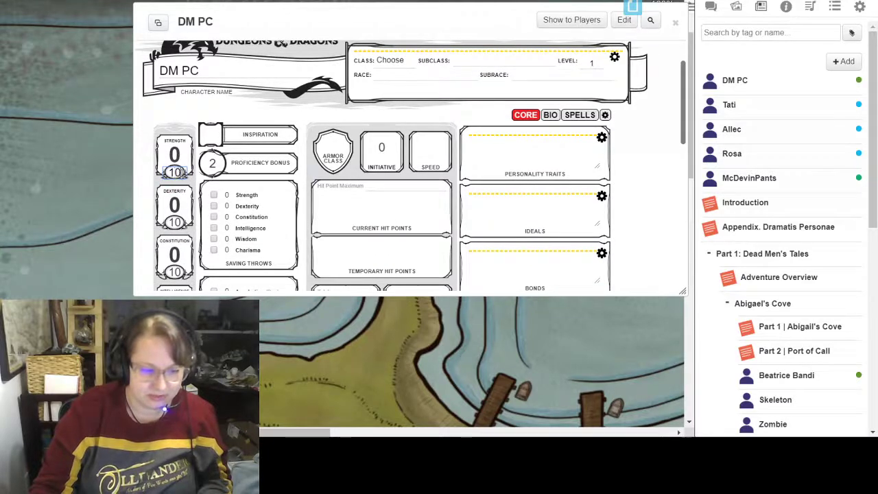
Set the character's Strength score to 12, Dexterity to 14 and Constitution to 8.
drag(182, 173, 162, 180)
text(12)
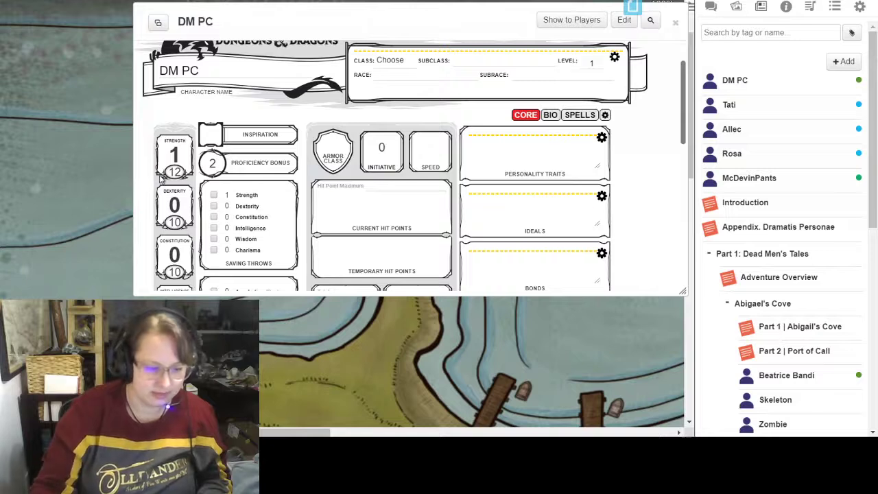
click(179, 222)
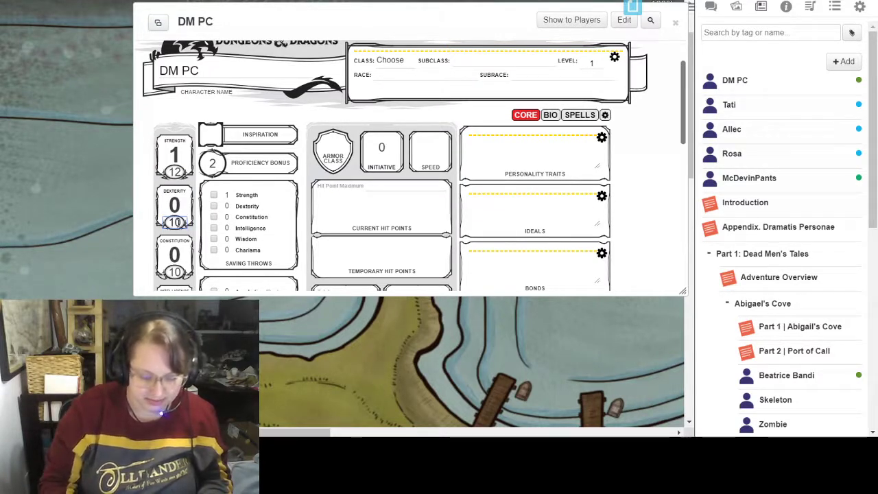
text(1)
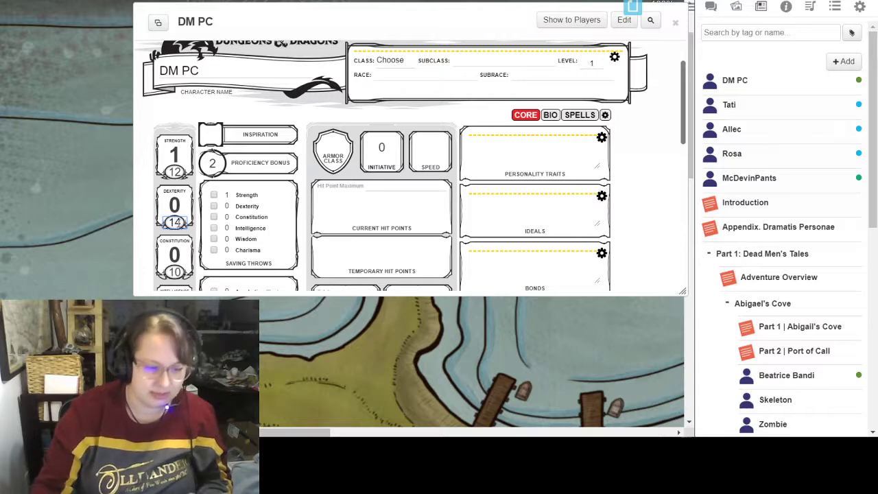
click(285, 232)
scroll(223, 199, down, 1)
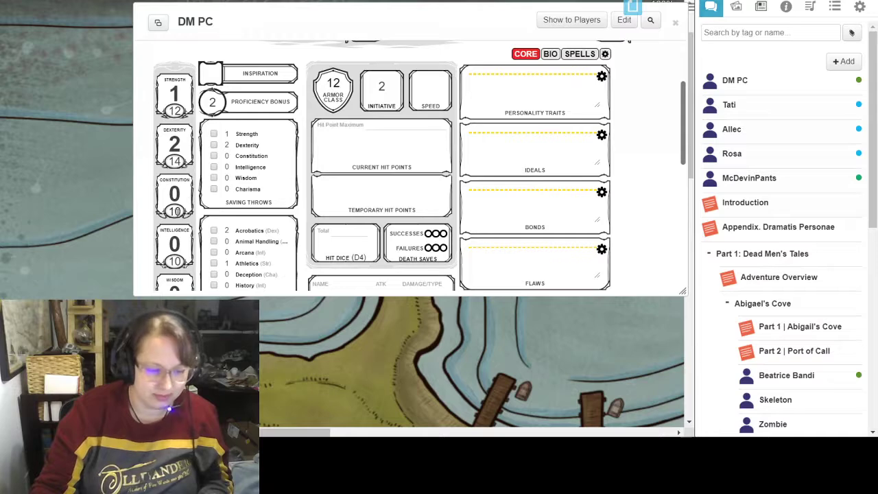
drag(181, 212, 164, 212)
click(162, 209)
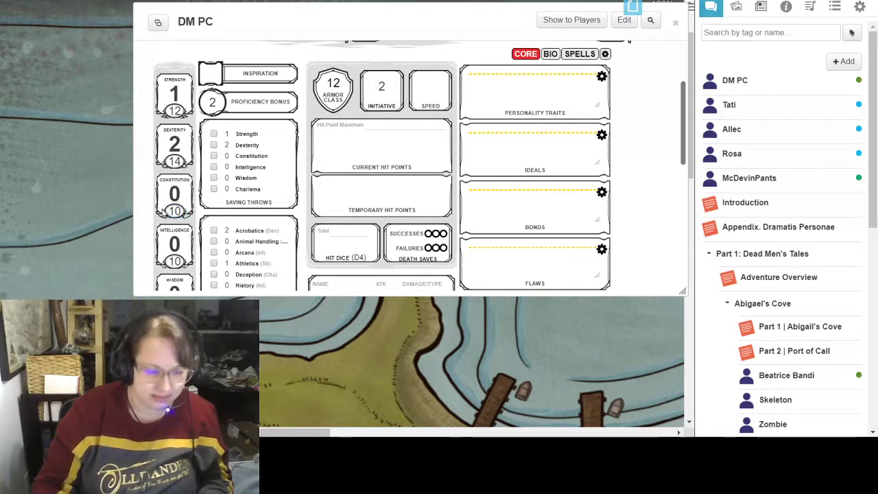
Mark the character as proficient in the Deception skill.
scroll(233, 176, down, 3)
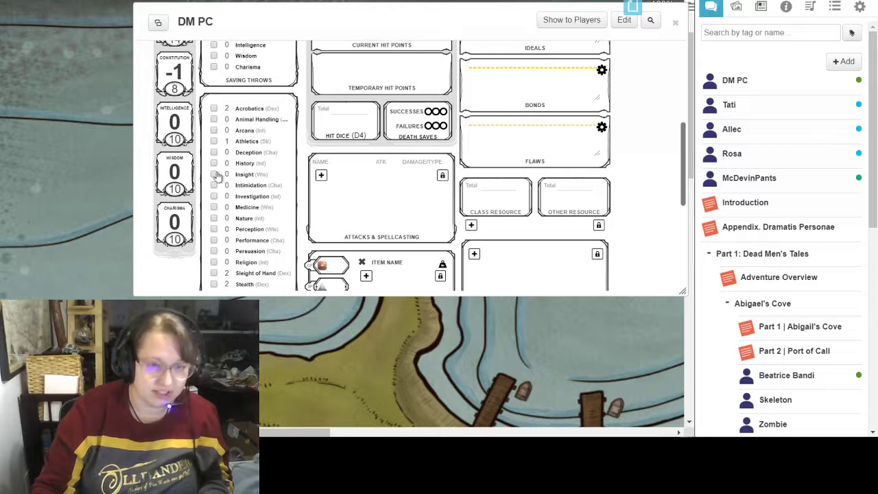
click(215, 152)
click(214, 186)
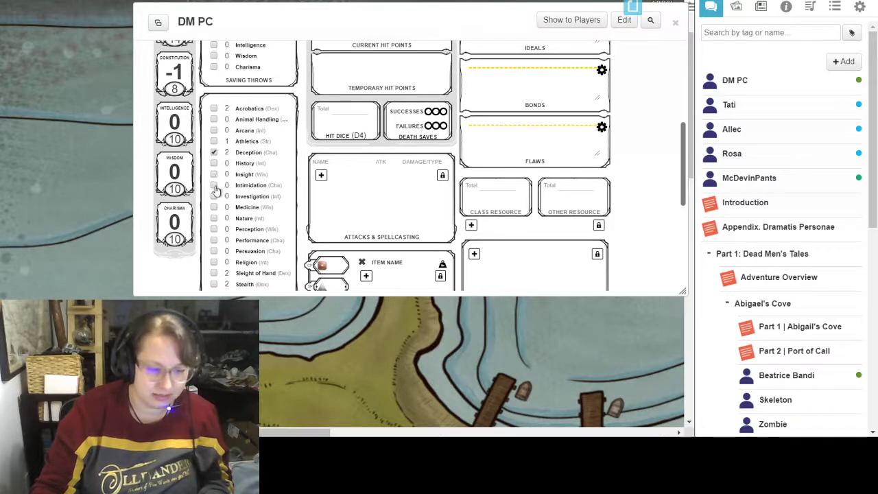
Set the character's level to 3 in the sheet header.
scroll(266, 192, up, 2)
scroll(266, 192, up, 1)
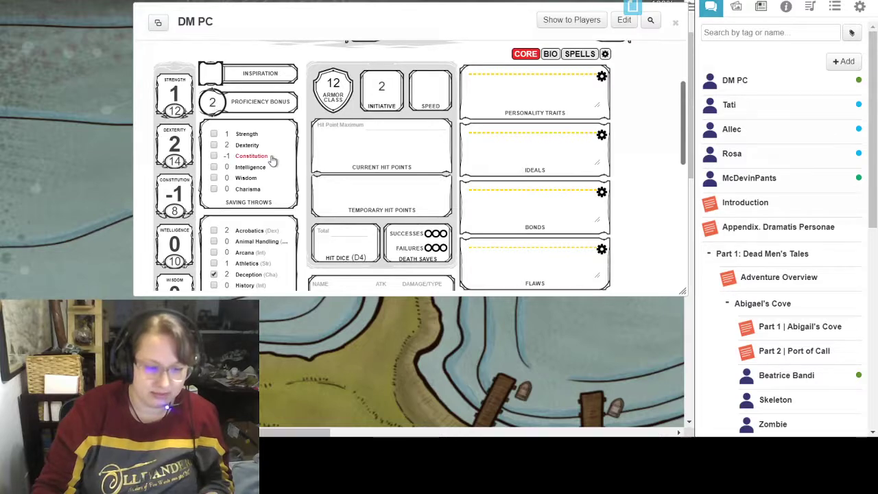
scroll(425, 149, up, 2)
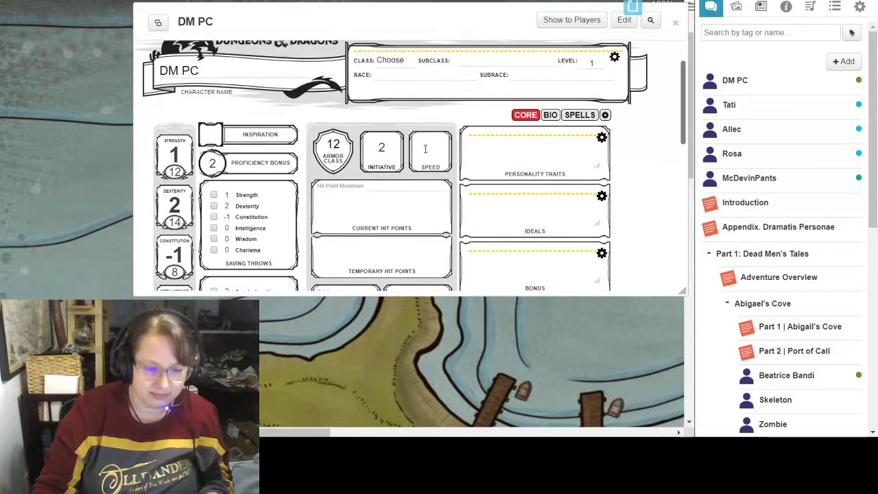
double_click(594, 62)
text(3)
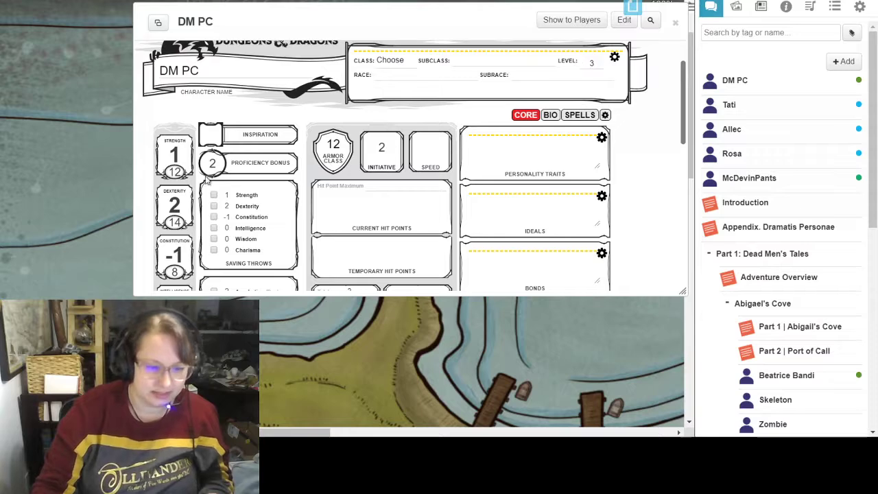
scroll(288, 159, down, 1)
scroll(289, 159, up, 1)
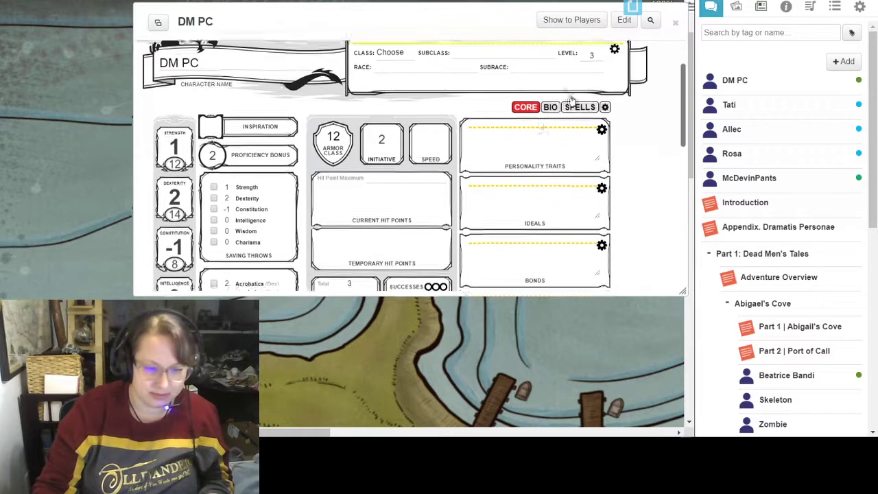
Try level 5 for the character and return the level to 3.
drag(600, 64, 571, 68)
text(5)
key(Return)
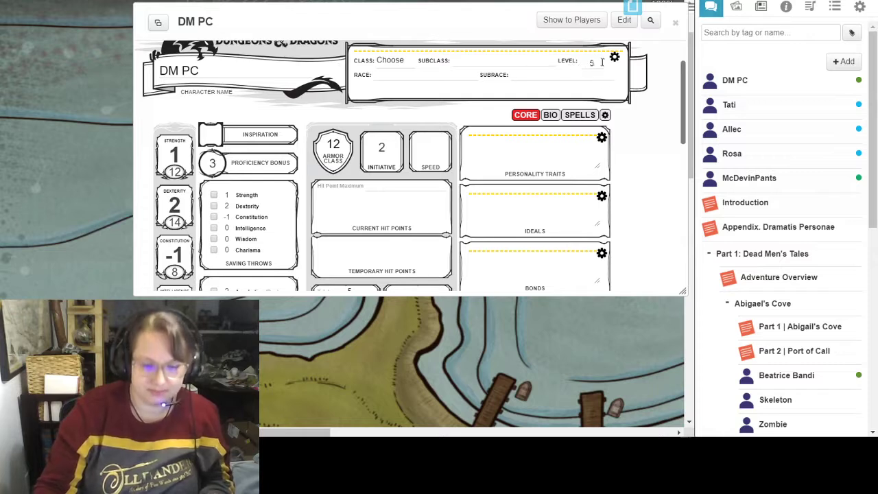
text(3)
key(Return)
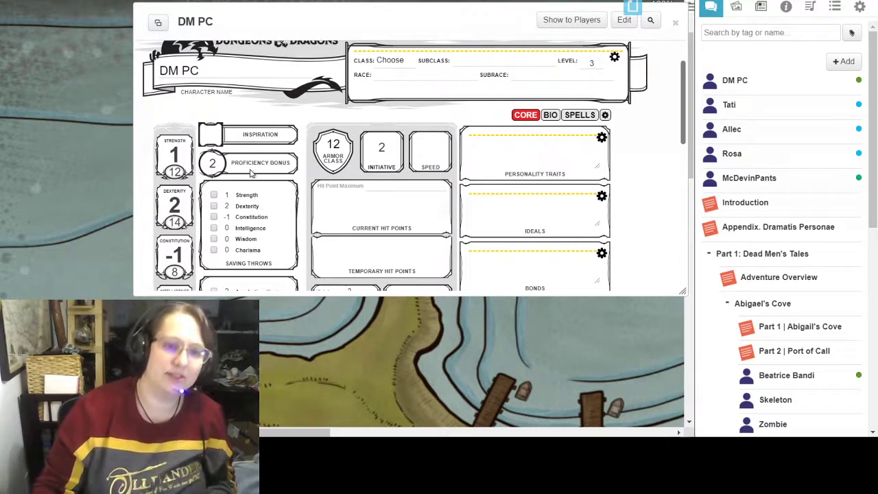
Set the character's hit point maximum to 30 and temporary hit points to 0.
scroll(305, 178, down, 2)
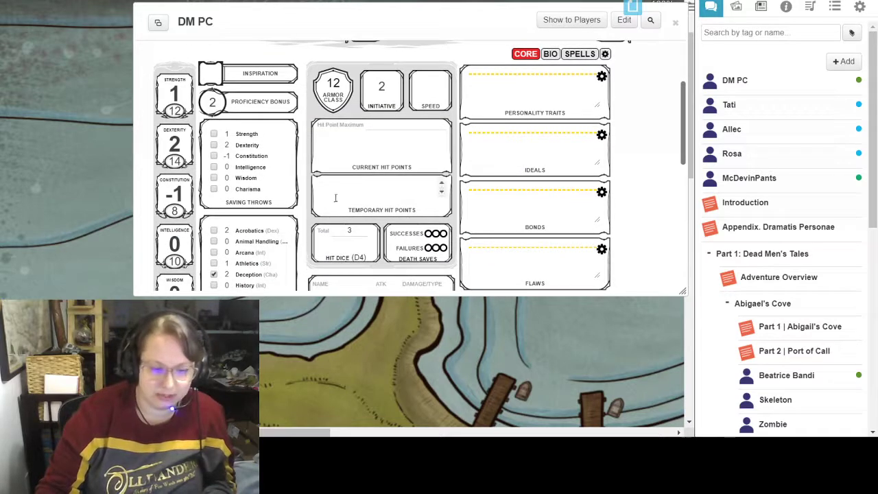
click(373, 126)
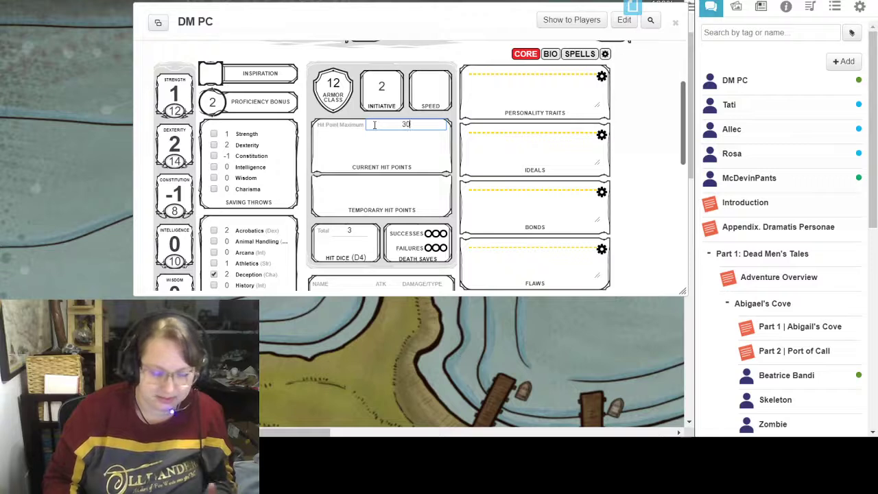
click(367, 183)
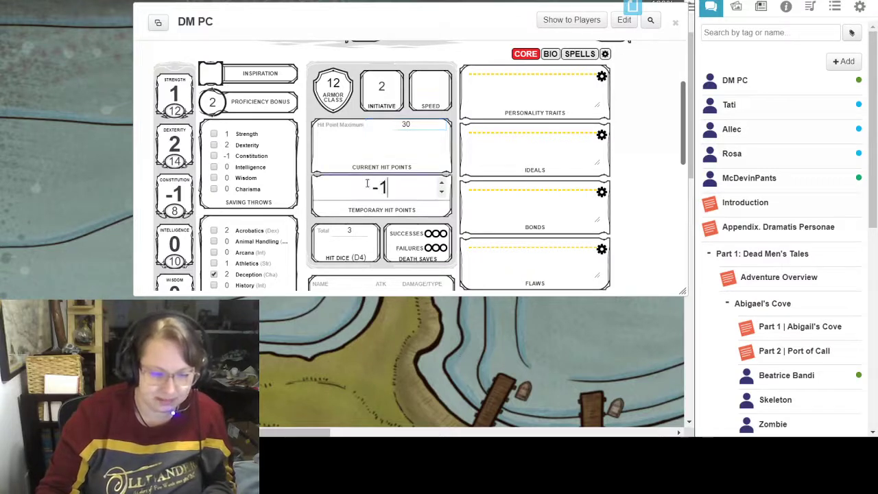
scroll(365, 197, up, 3)
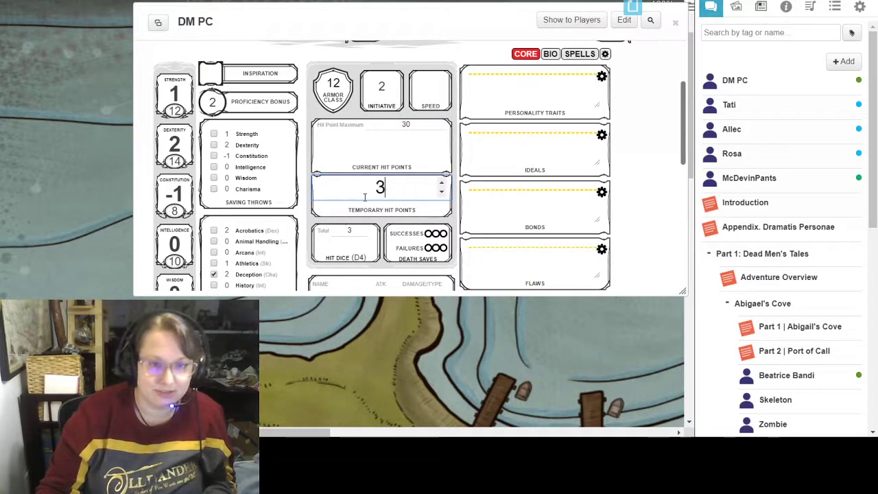
scroll(365, 197, down, 3)
scroll(365, 198, down, 1)
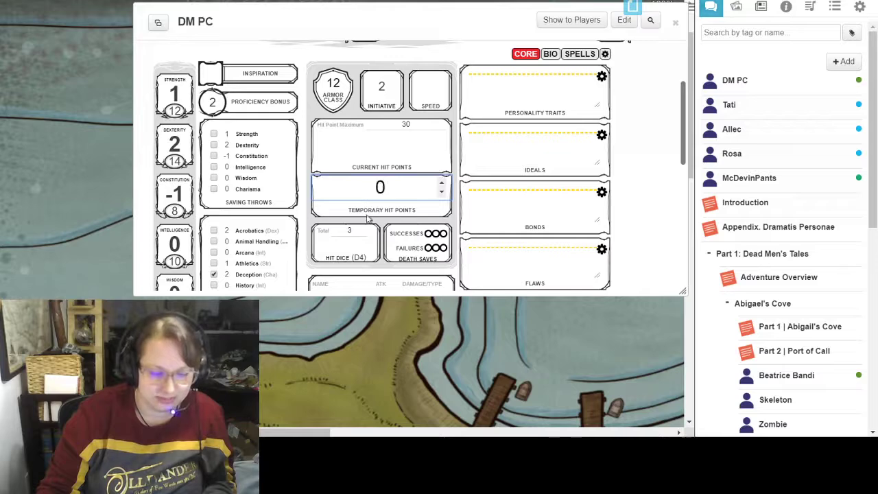
scroll(367, 219, down, 2)
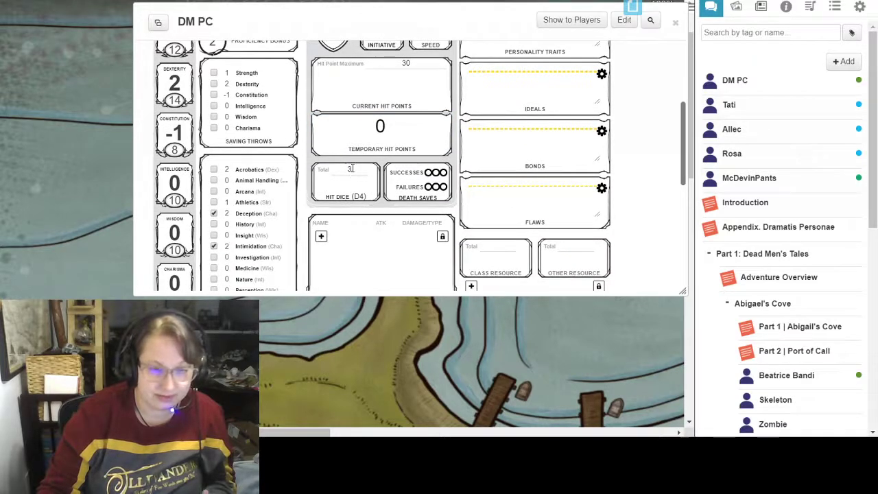
Choose a Charisma-based spellcasting class with a D8 hit die for the character in the sheet header.
scroll(357, 196, up, 5)
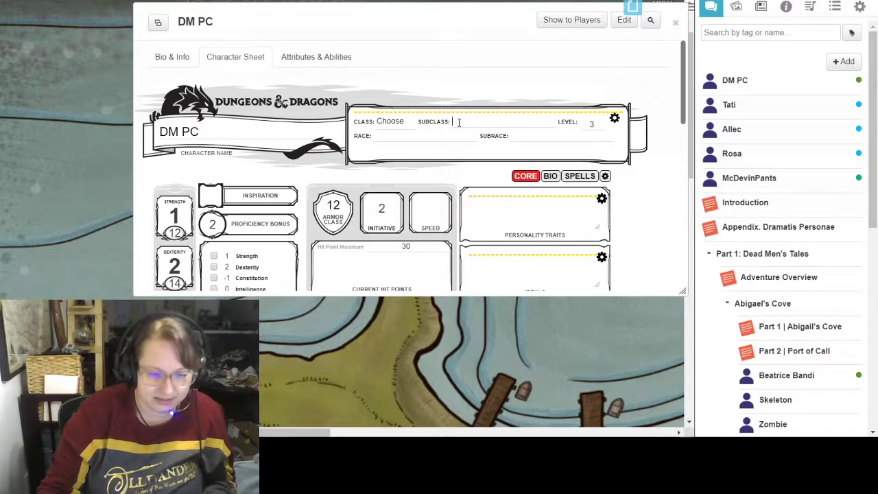
click(389, 121)
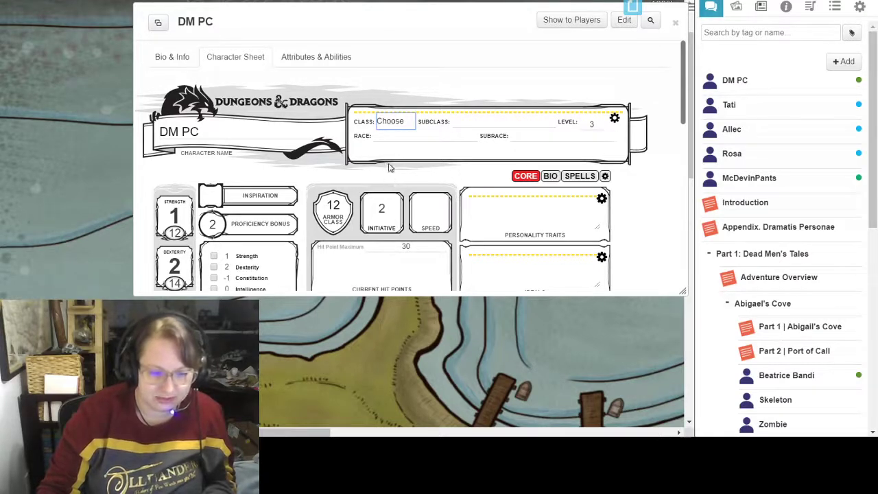
click(389, 169)
scroll(374, 185, down, 3)
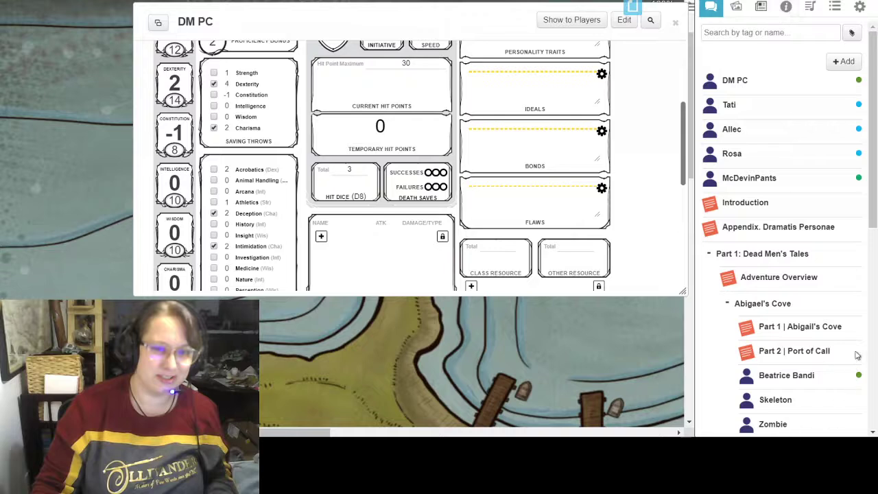
Add the Animal Friendship spell from the compendium's spell list to the DM PC character sheet.
click(787, 7)
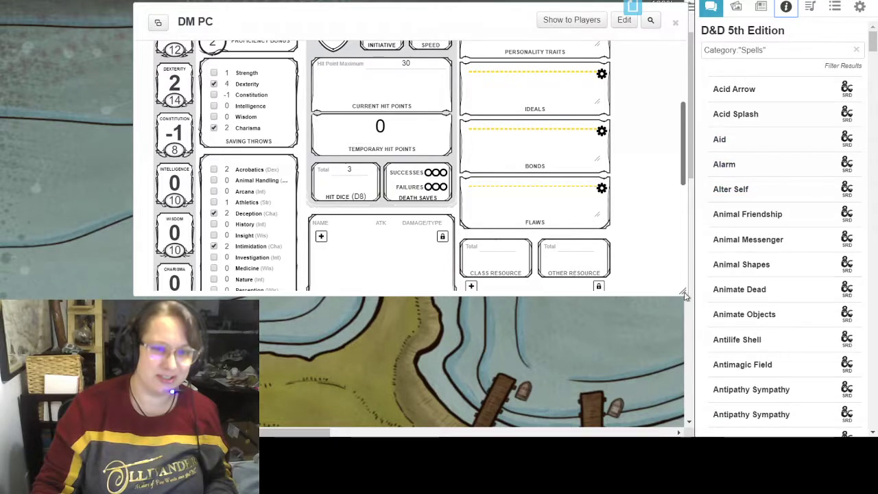
scroll(383, 145, up, 5)
scroll(383, 145, down, 2)
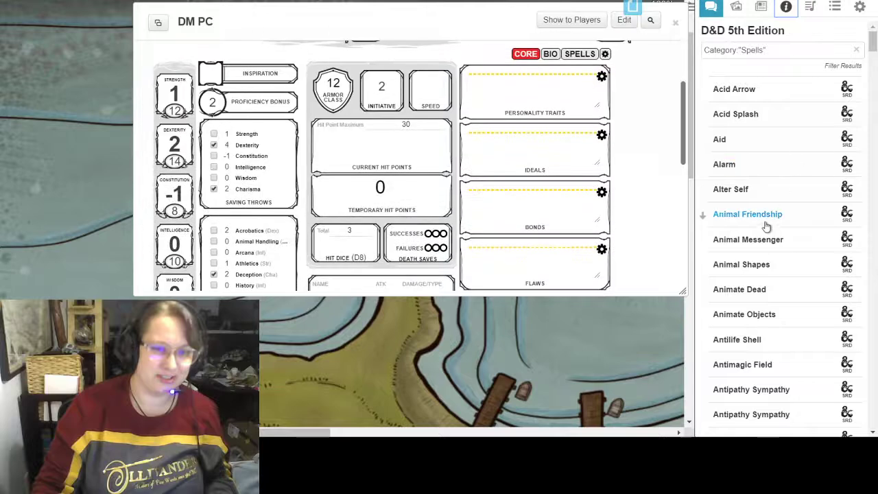
drag(766, 222, 442, 176)
Examine the spellcasting details and the slots for each spell level on the sheet's Spells page.
scroll(482, 169, up, 2)
click(574, 115)
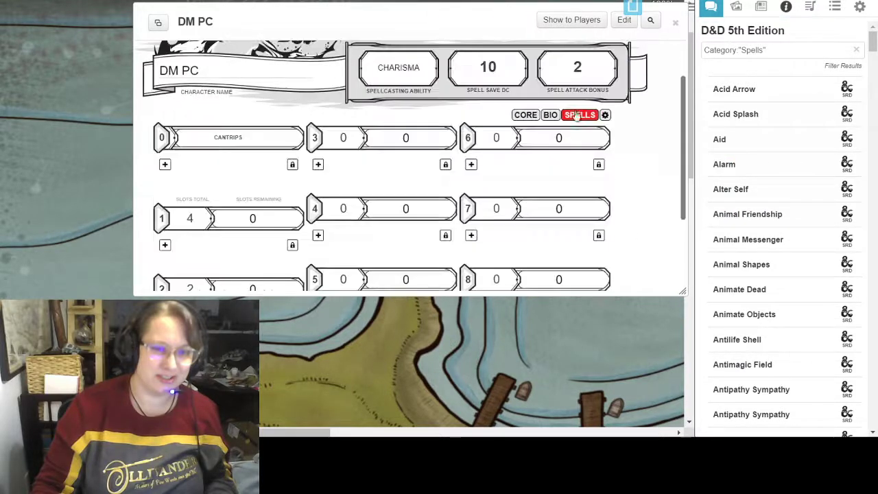
scroll(400, 159, down, 3)
scroll(347, 231, up, 2)
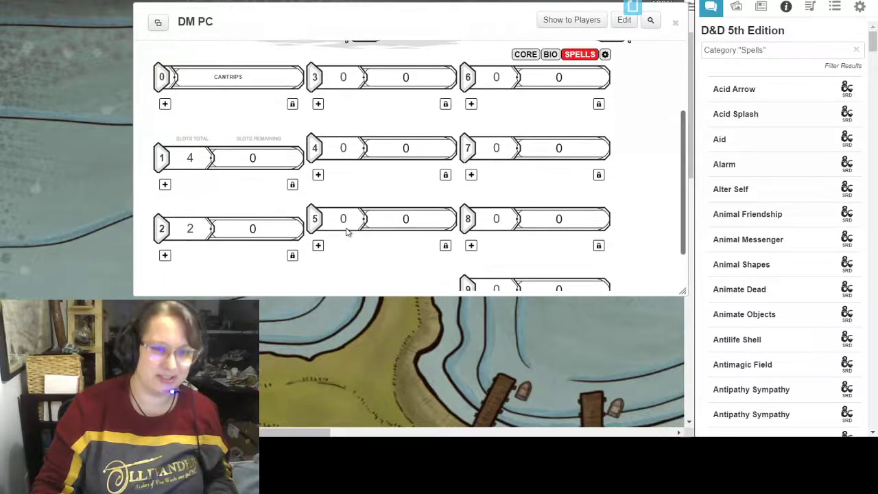
scroll(347, 232, down, 1)
scroll(347, 232, down, 1)
scroll(347, 232, up, 3)
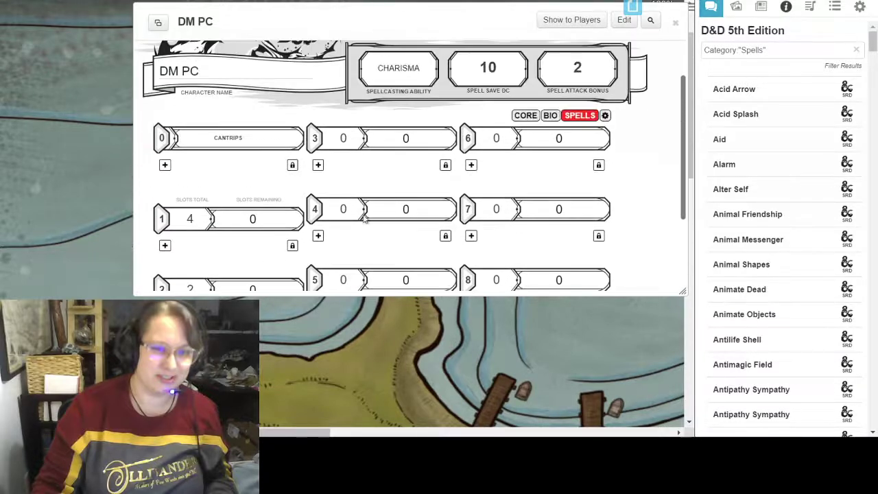
Look through the sheet's Bio and Core pages and return to the Spells page to find the Animal Friendship entry.
click(550, 116)
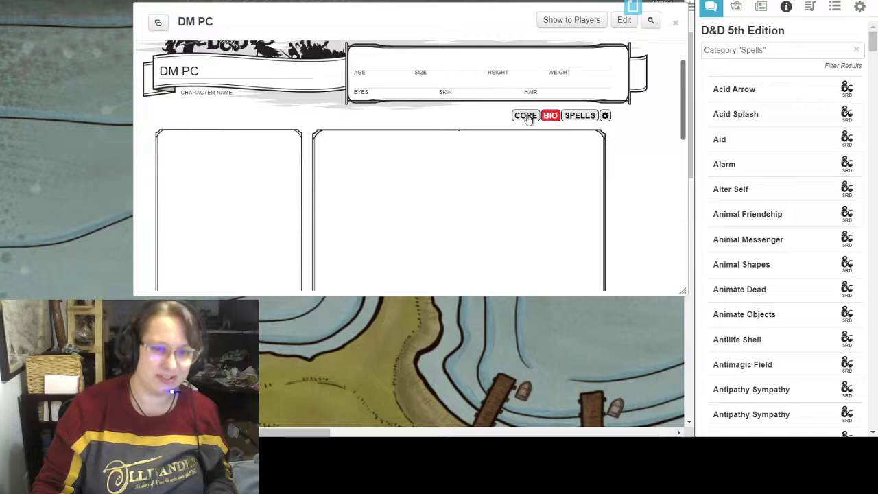
click(527, 116)
scroll(485, 195, down, 10)
scroll(486, 194, up, 2)
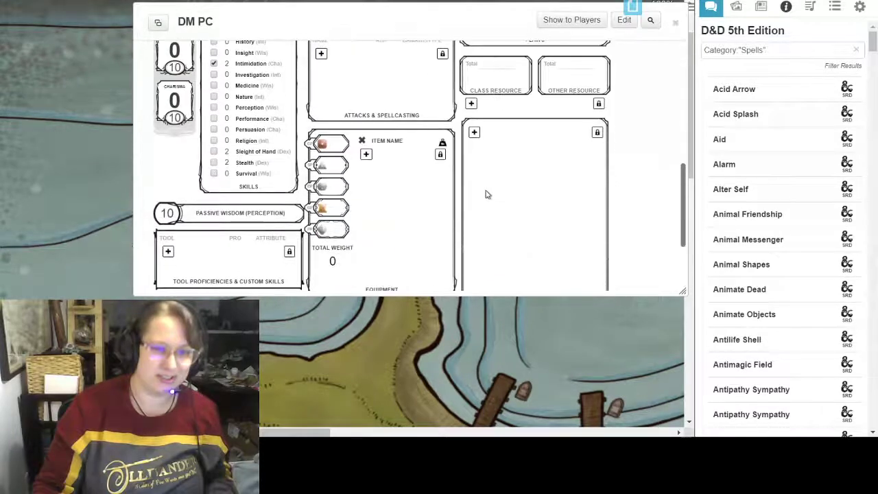
scroll(486, 194, up, 8)
click(586, 118)
scroll(406, 191, down, 3)
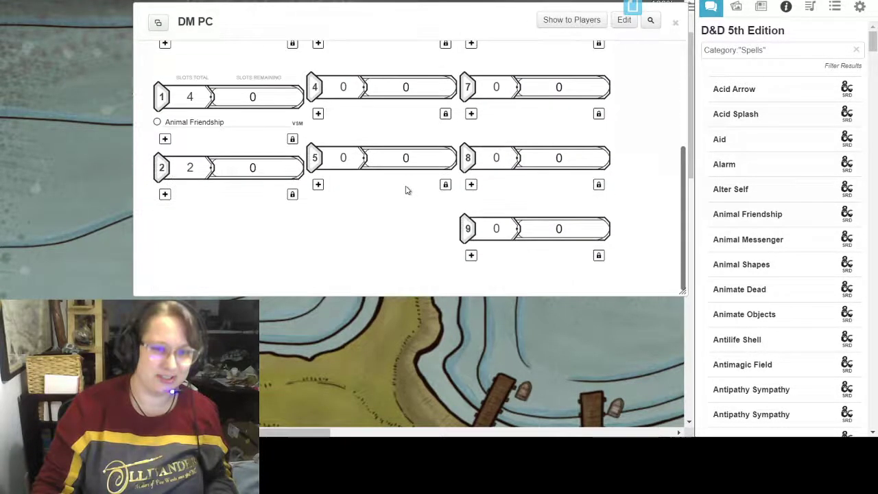
scroll(406, 190, up, 3)
scroll(391, 172, down, 3)
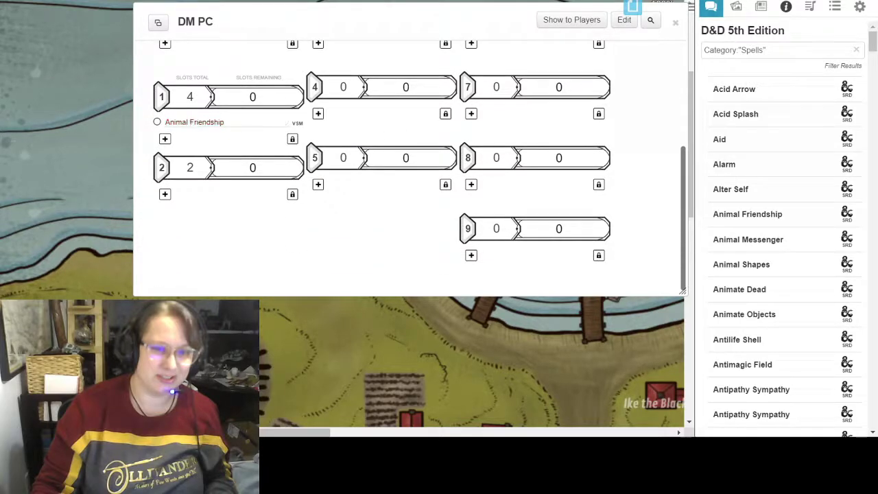
Show the game chat and cast Animal Friendship at Level 1 from the character's spell list.
click(711, 7)
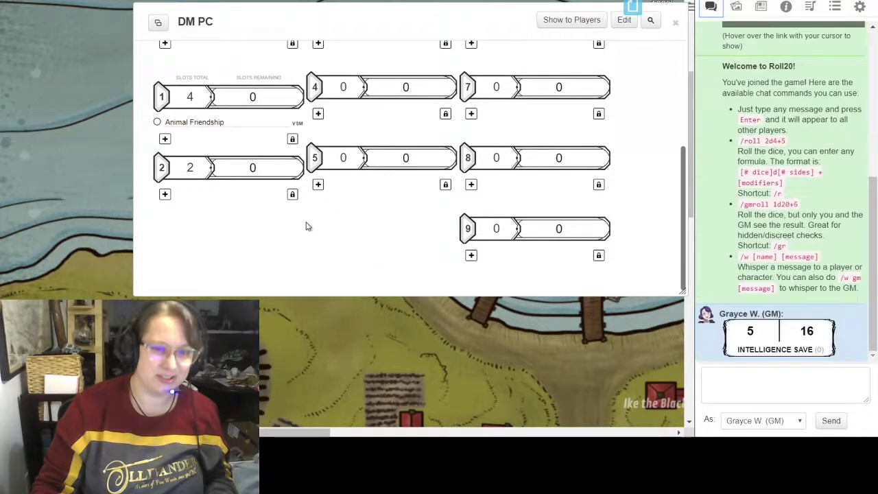
click(196, 122)
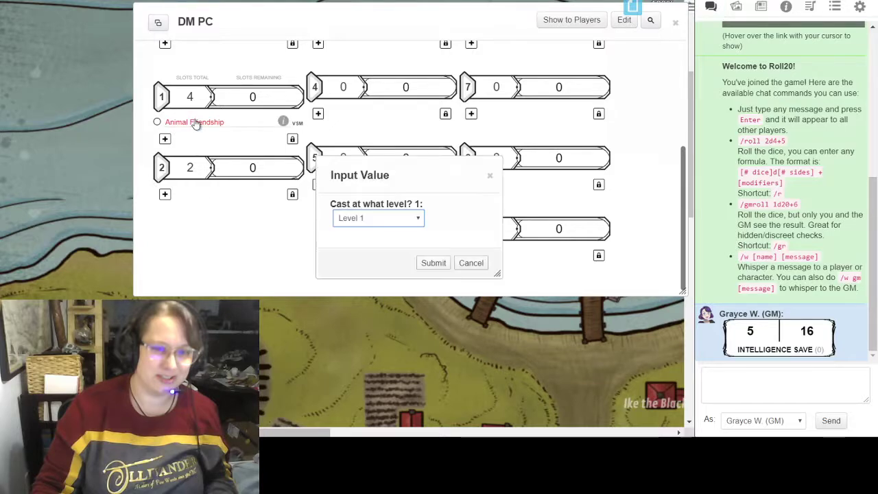
click(432, 265)
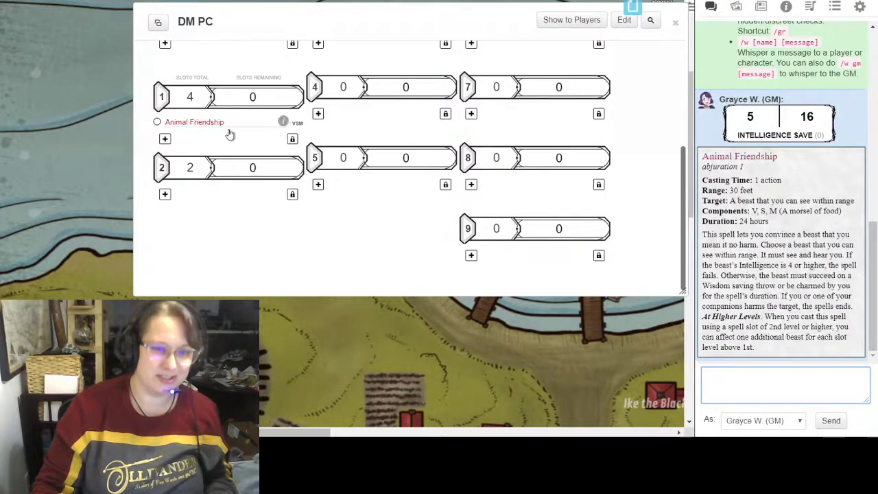
scroll(579, 141, up, 5)
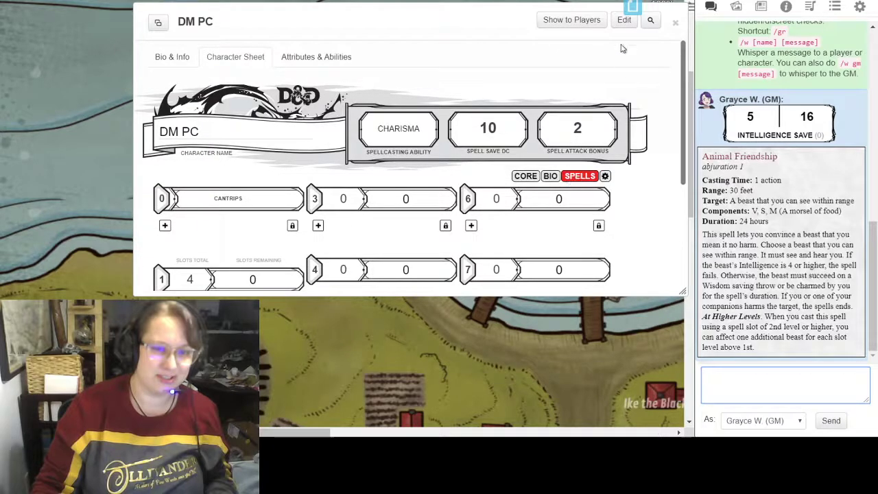
drag(501, 22, 500, 18)
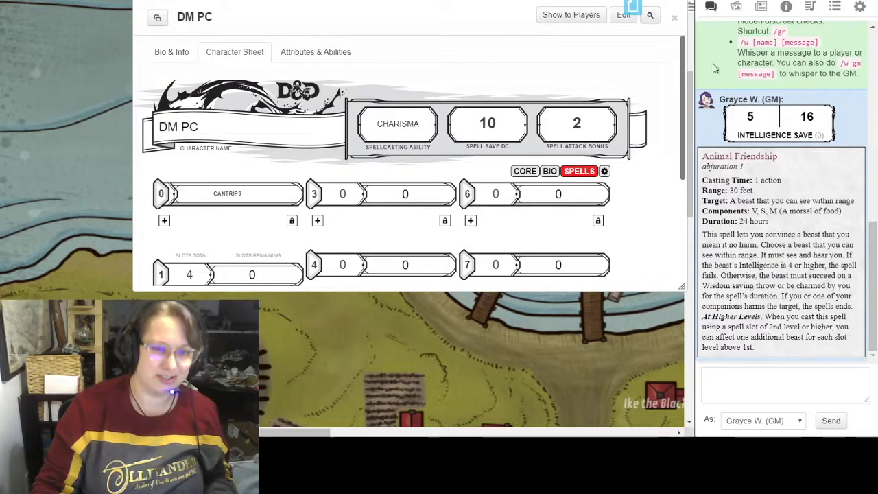
Browse the compendium's D&D 5th Edition spell list for further spells to give the character.
click(761, 7)
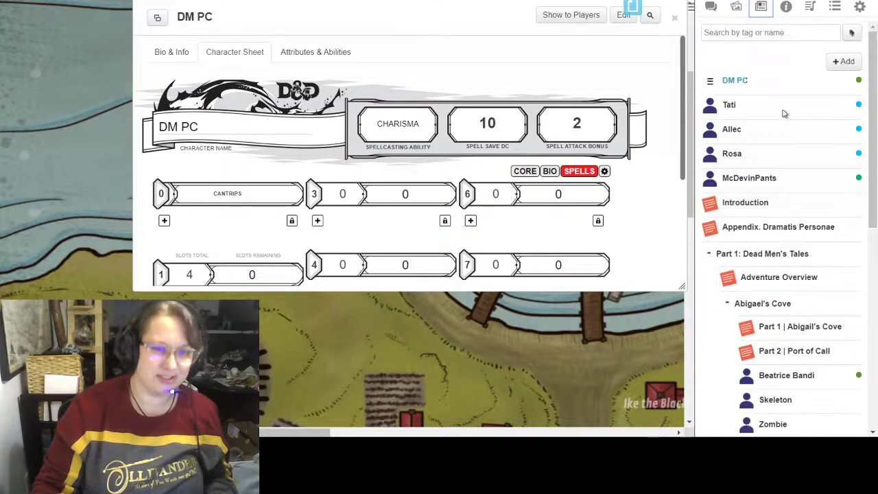
click(785, 7)
scroll(785, 186, down, 5)
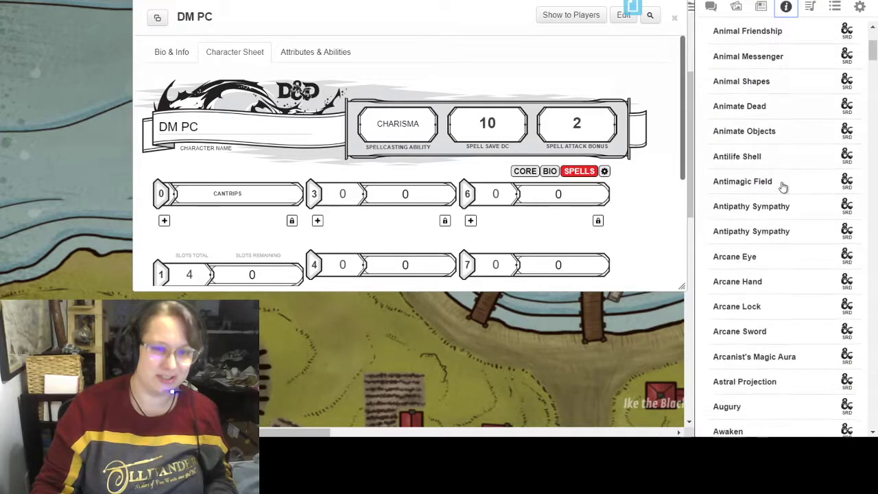
scroll(783, 186, down, 5)
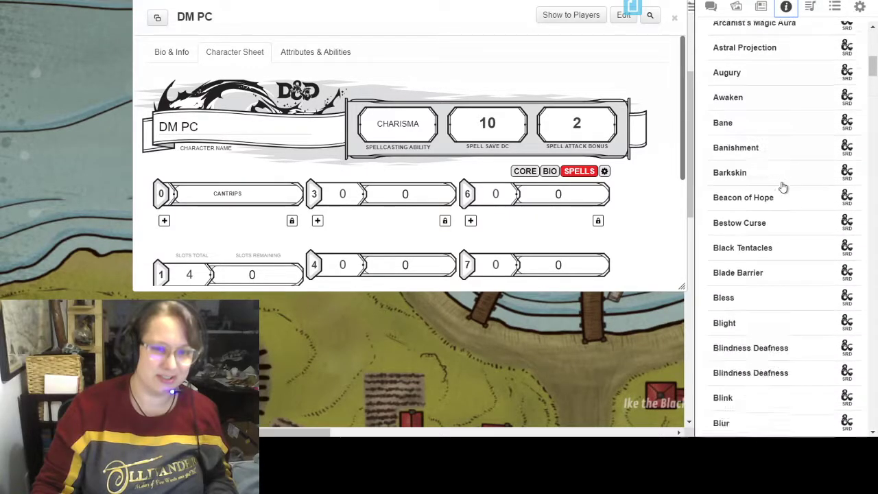
scroll(783, 187, down, 5)
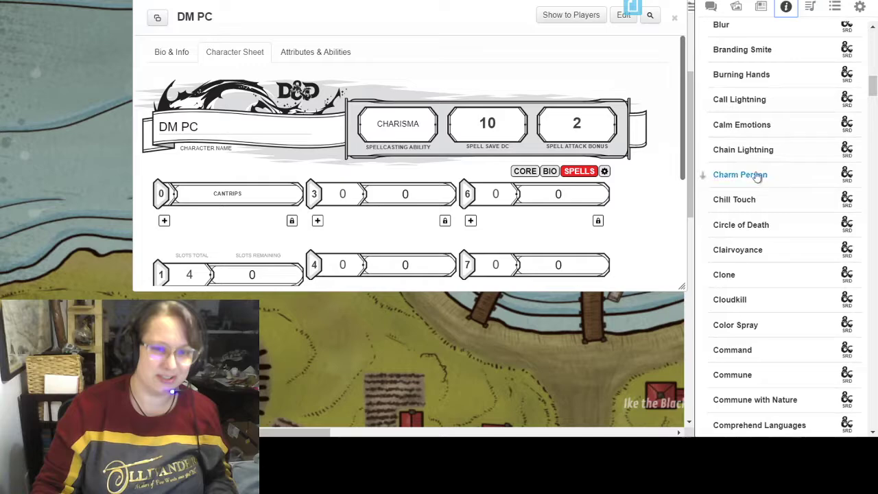
scroll(802, 179, up, 2)
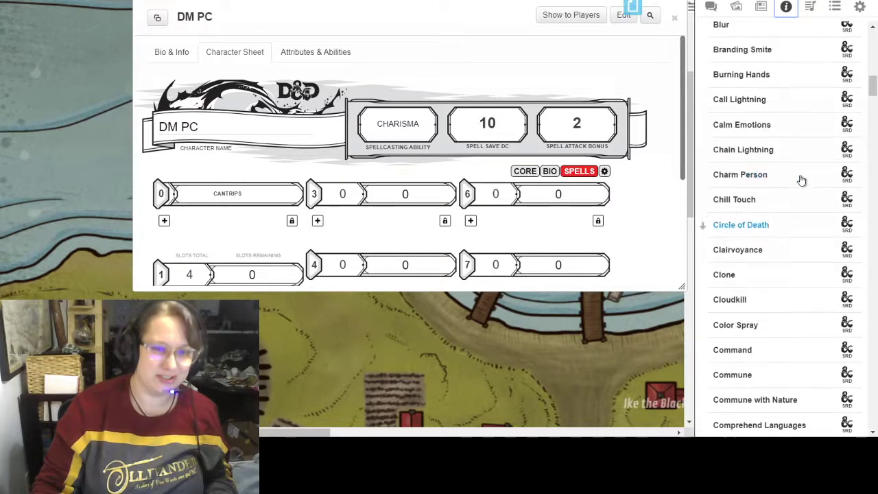
scroll(802, 180, down, 6)
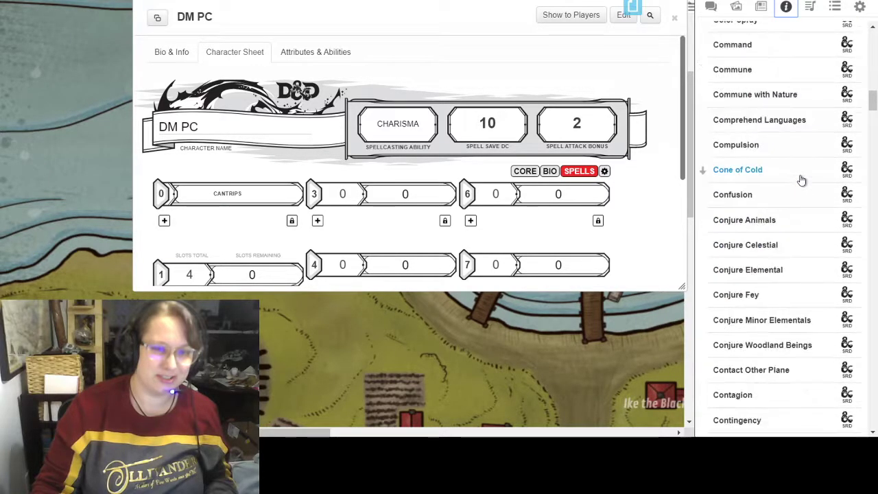
scroll(803, 180, up, 7)
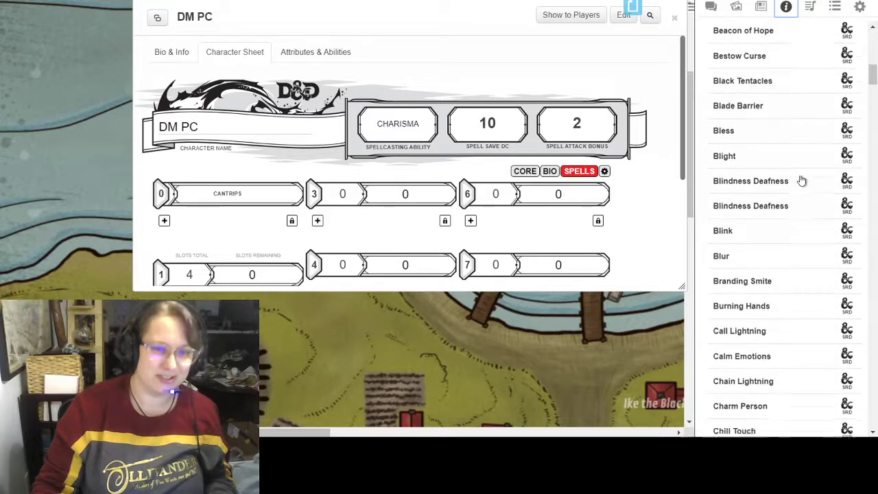
scroll(802, 180, up, 4)
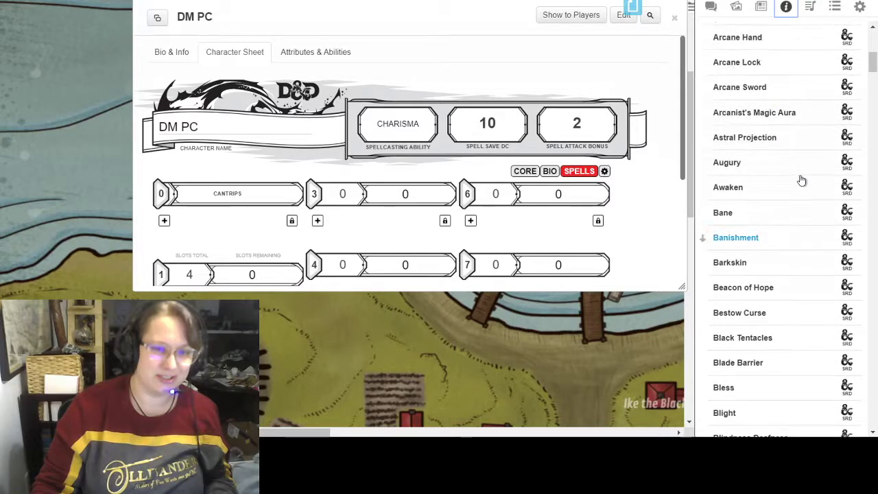
scroll(802, 180, up, 6)
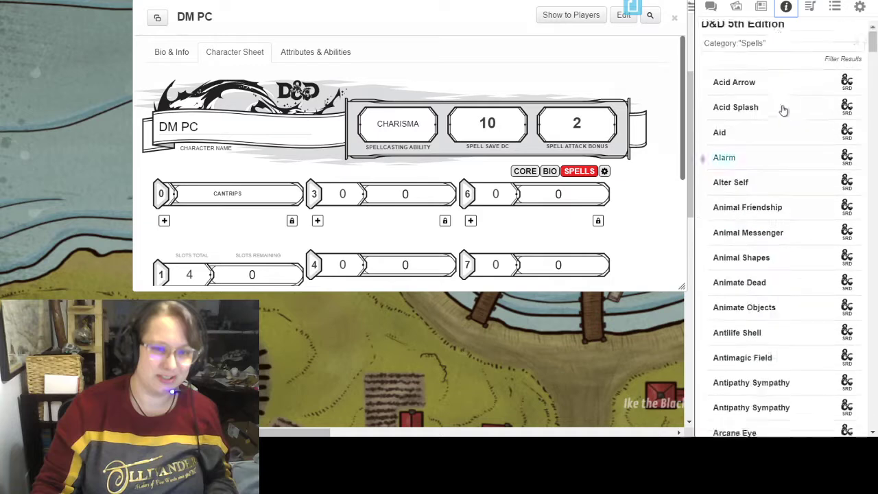
Try to narrow the compendium's Spells category search with "ba" and restore the plain category search.
click(779, 44)
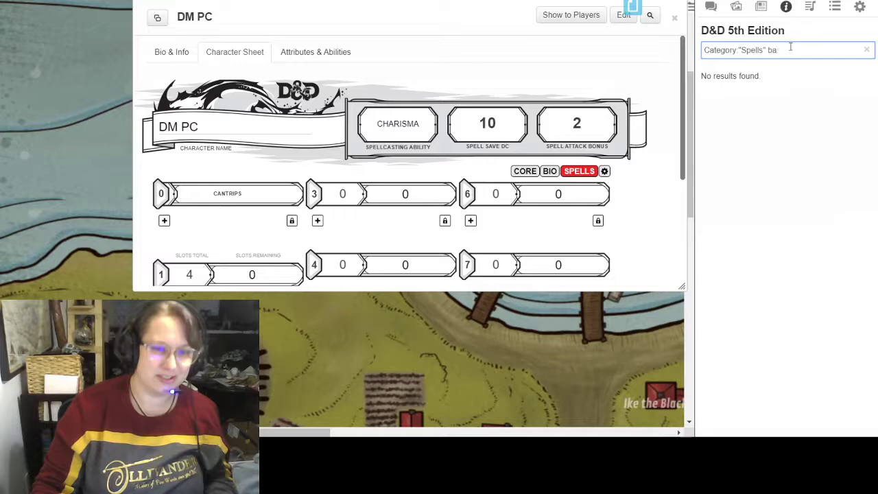
key(BackSpace)
key(BackSpace)
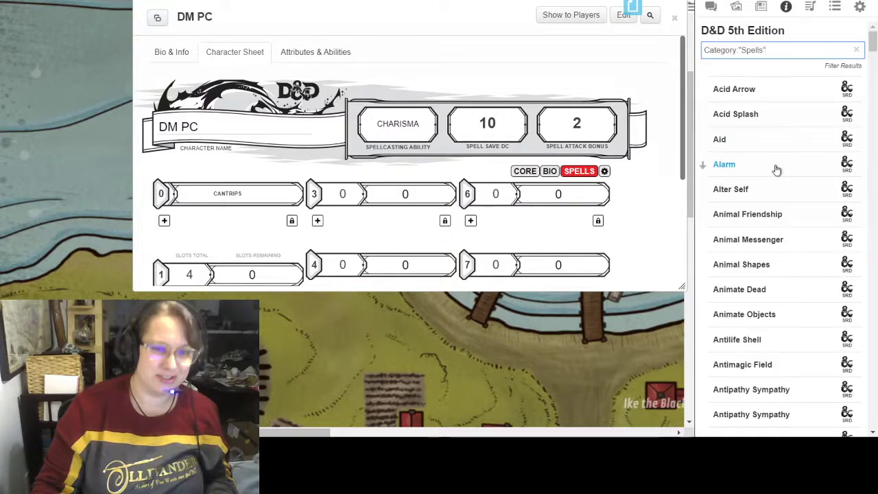
Add the Vicious Mockery cantrip from the compendium's spell list to the character's Spells page.
scroll(772, 182, down, 20)
scroll(803, 235, down, 20)
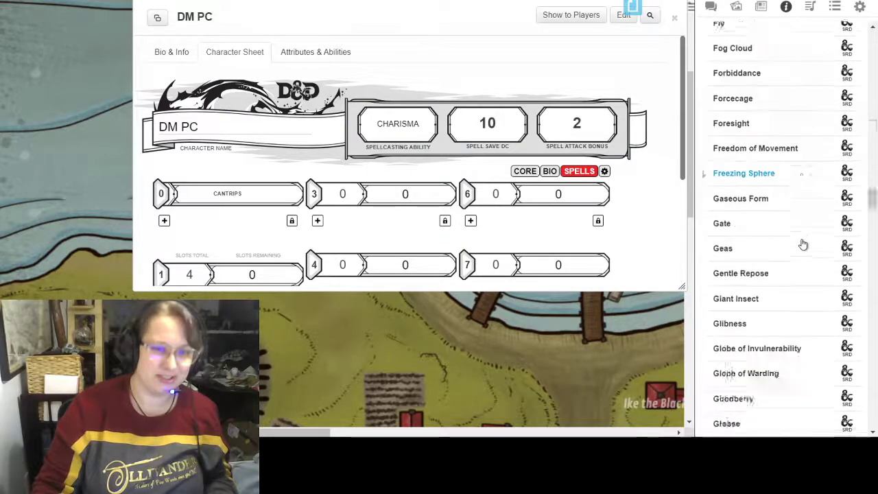
scroll(803, 245, down, 20)
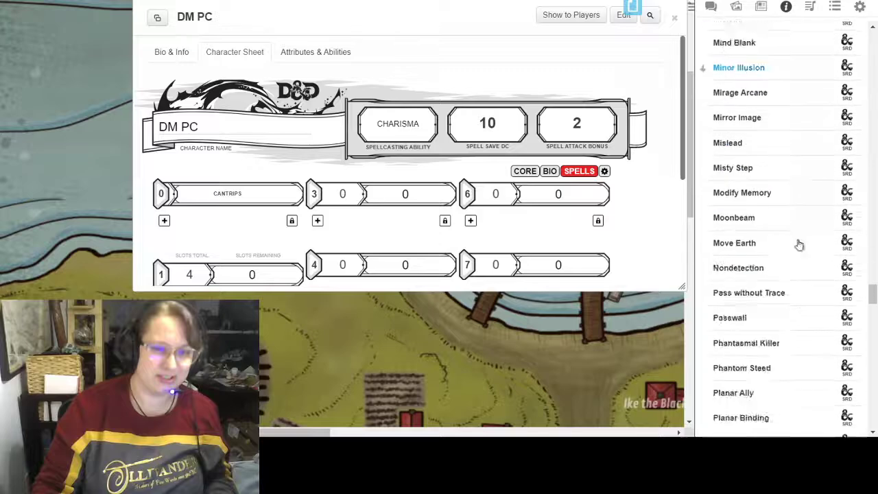
scroll(797, 254, down, 20)
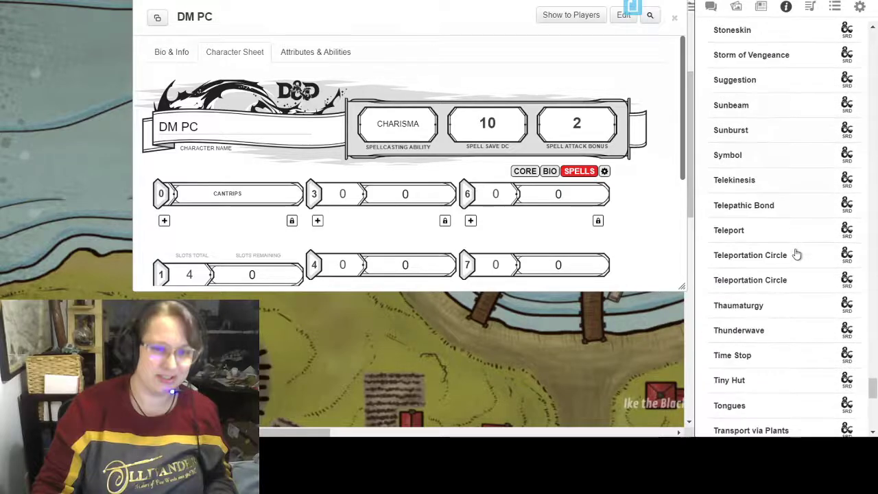
drag(750, 147, 300, 193)
scroll(371, 161, down, 3)
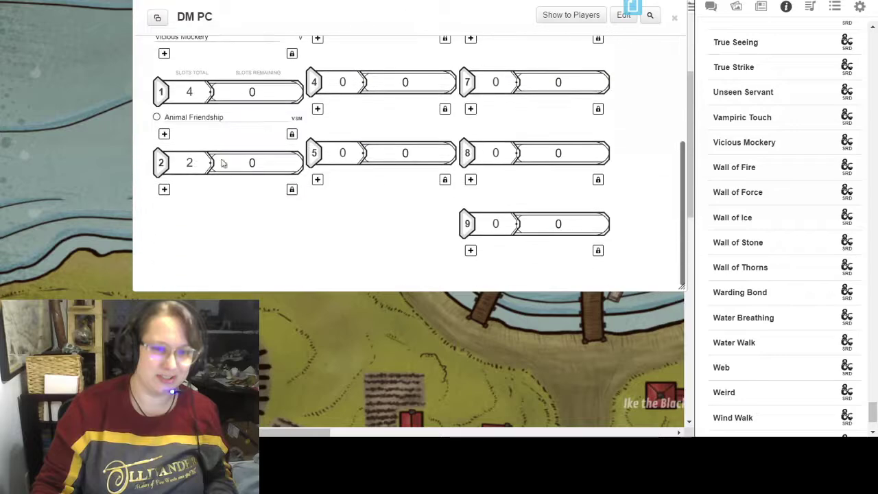
Cast the Vicious Mockery cantrip from the character's spell list and show its result in the game chat.
scroll(366, 167, up, 1)
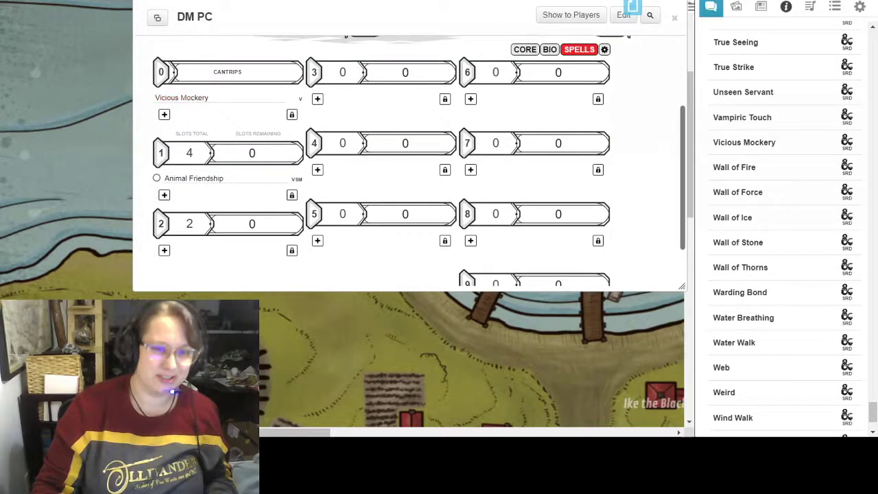
click(712, 6)
scroll(767, 267, up, 1)
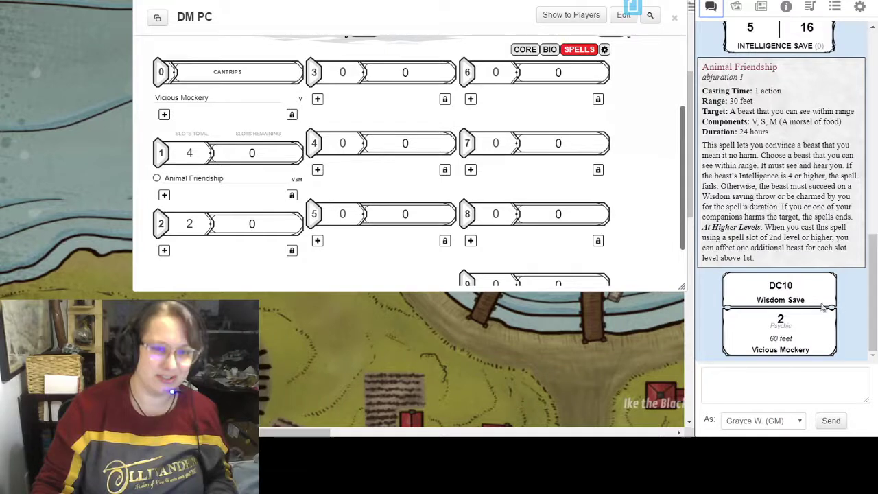
mouse_move(783, 322)
scroll(290, 163, down, 1)
scroll(289, 163, up, 3)
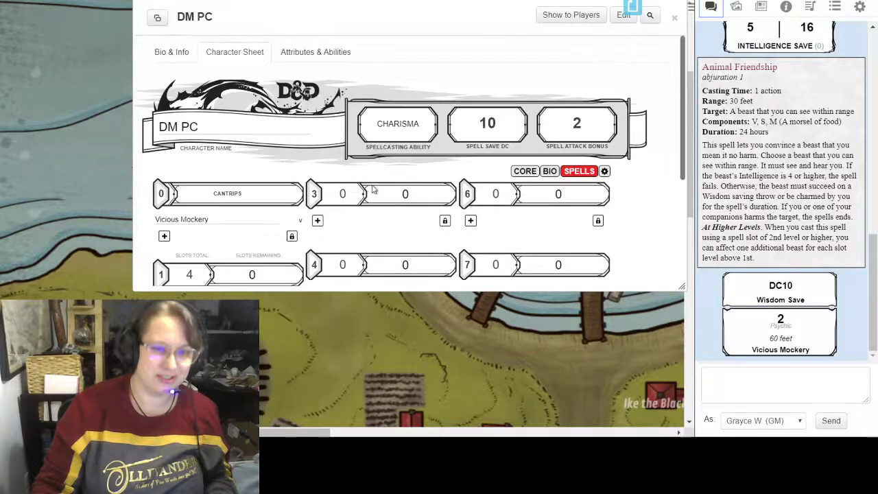
scroll(466, 180, down, 1)
Return to the compendium, clear the Spells category search and open the Items category instead.
click(761, 7)
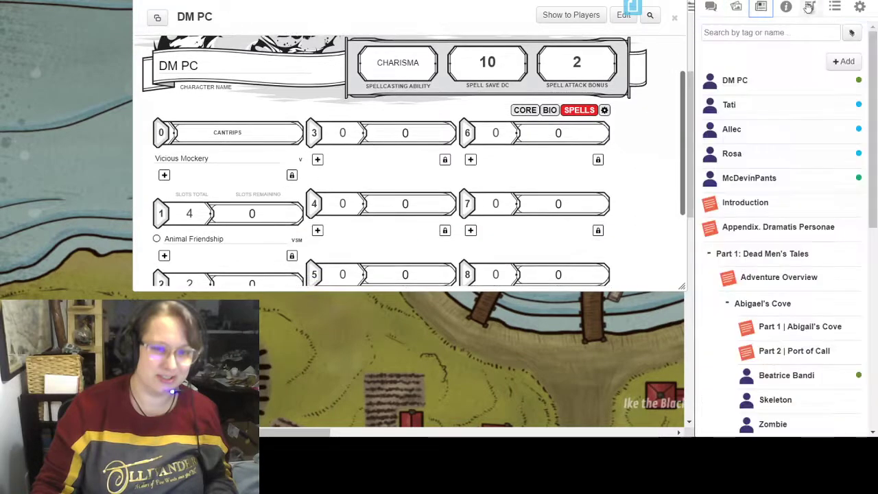
click(787, 7)
scroll(759, 144, up, 15)
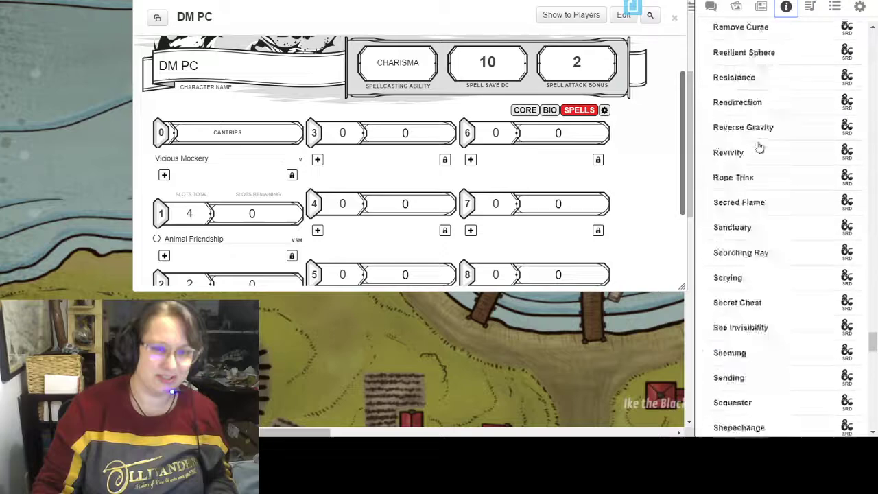
scroll(758, 147, up, 20)
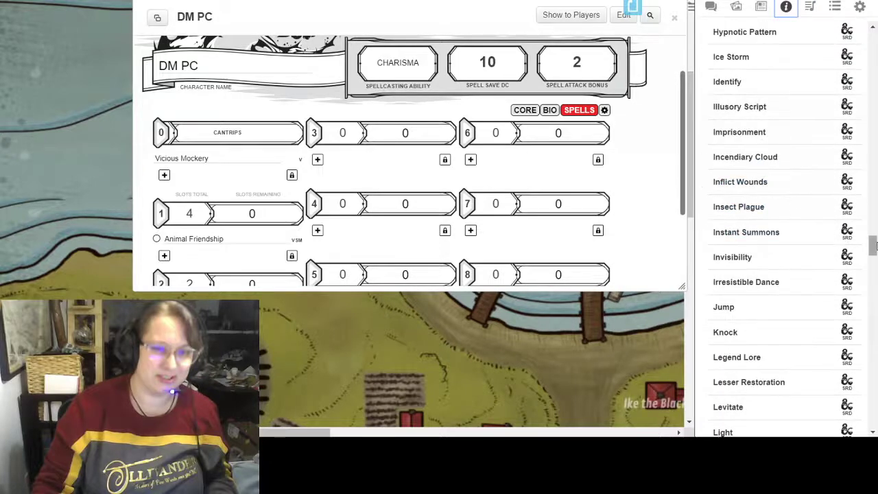
drag(872, 252, 872, 31)
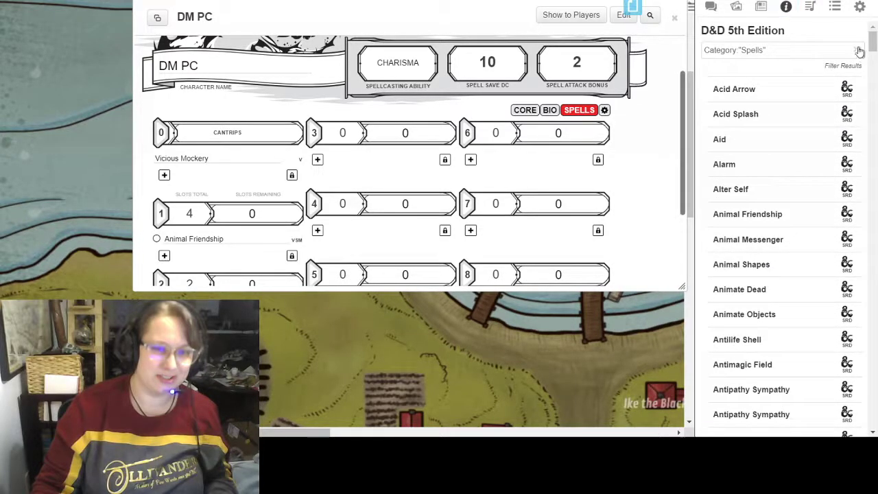
click(854, 49)
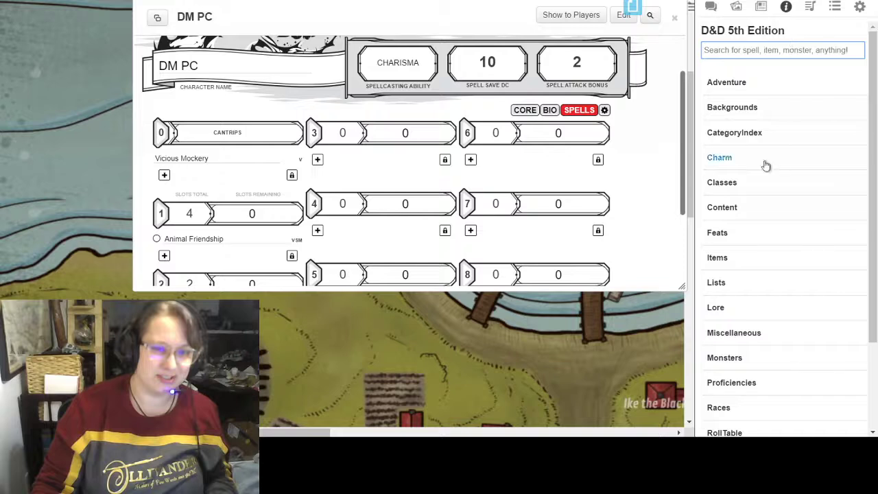
drag(875, 274, 876, 363)
scroll(811, 273, up, 4)
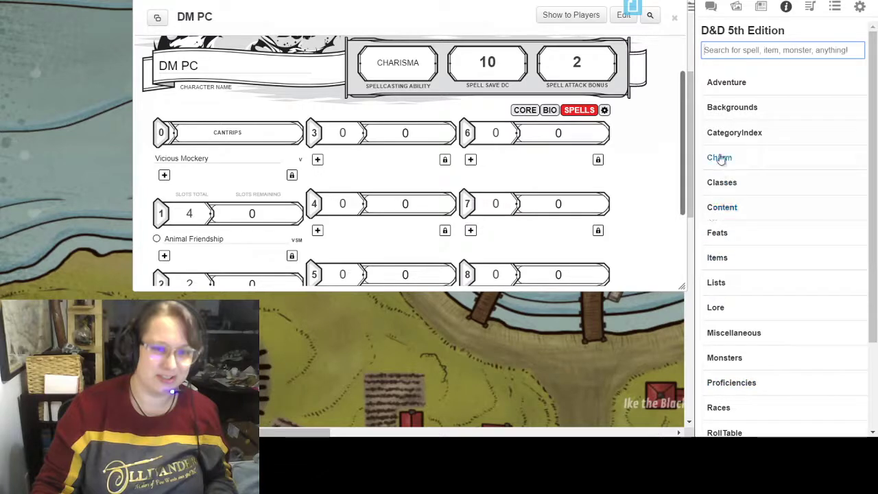
click(718, 258)
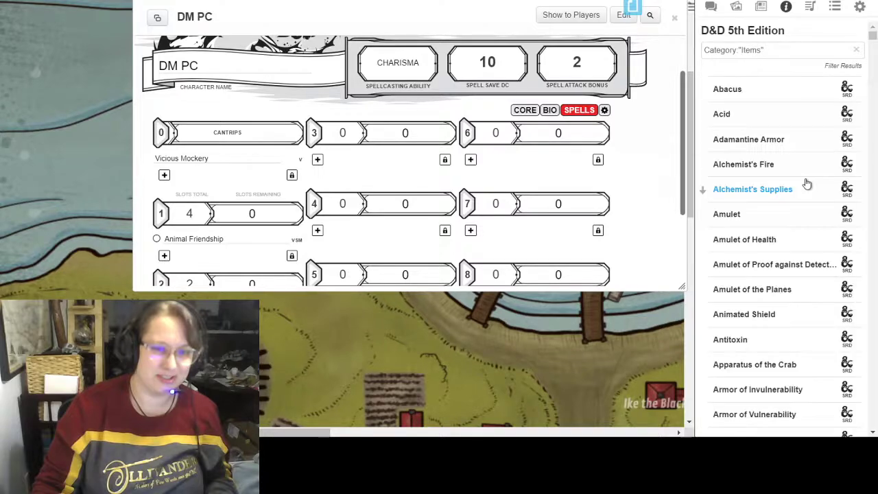
Find the Rapier in the compendium's item list and add it to the character sheet.
scroll(789, 196, down, 5)
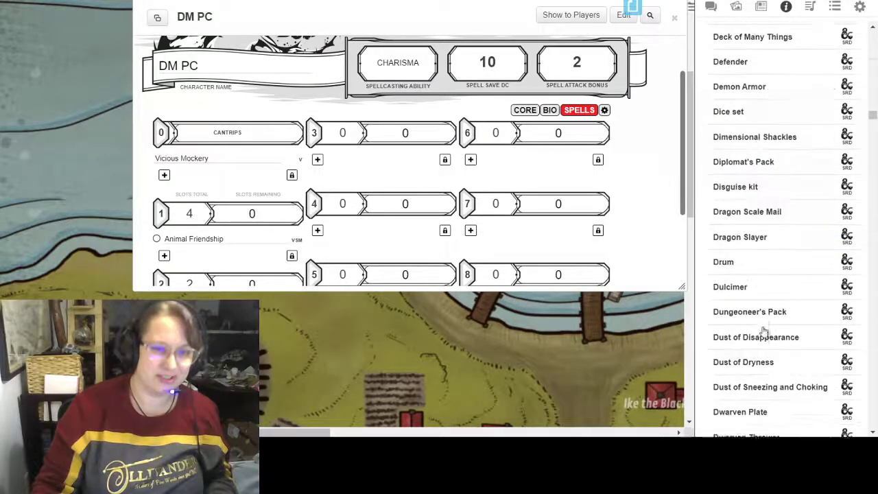
scroll(764, 331, down, 20)
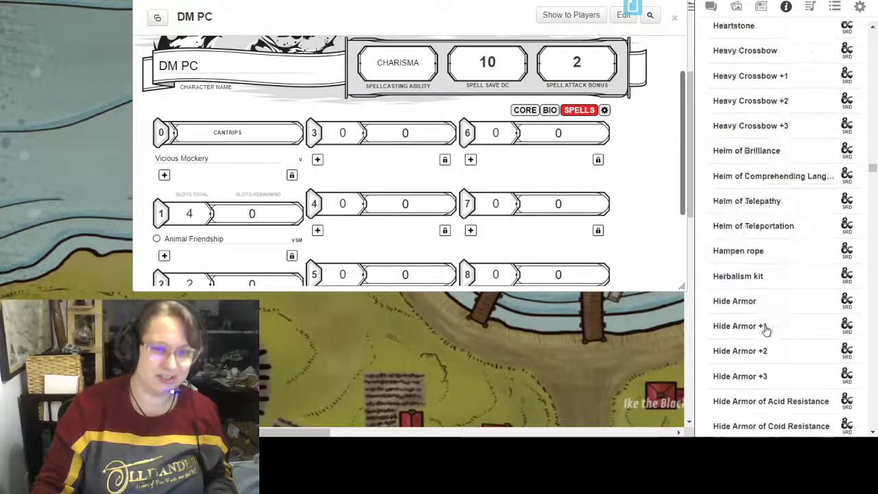
scroll(767, 331, down, 20)
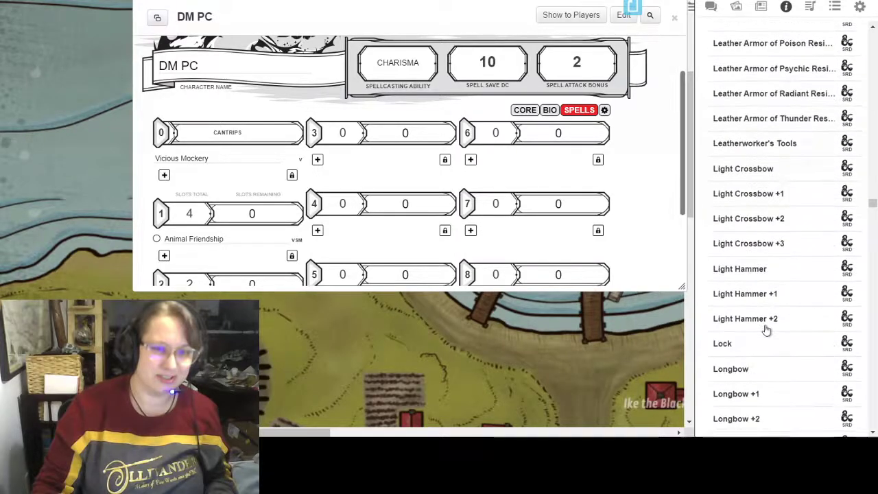
scroll(767, 331, down, 20)
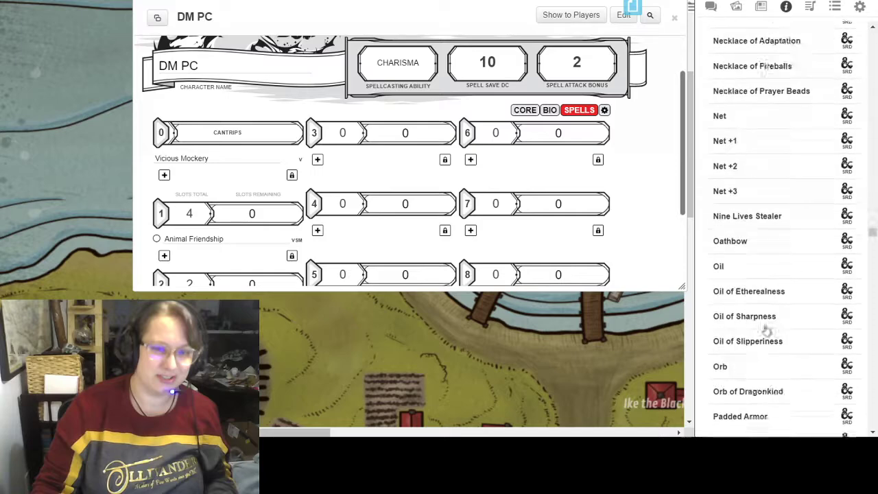
scroll(766, 331, down, 20)
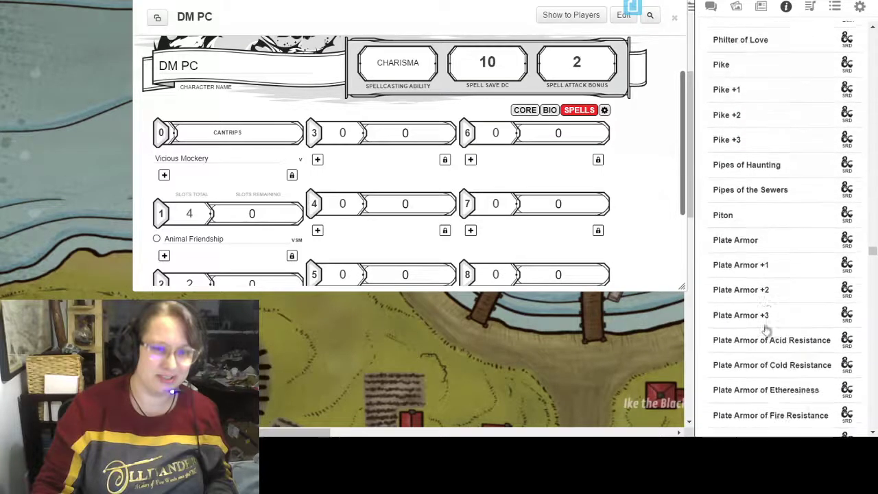
scroll(766, 331, down, 20)
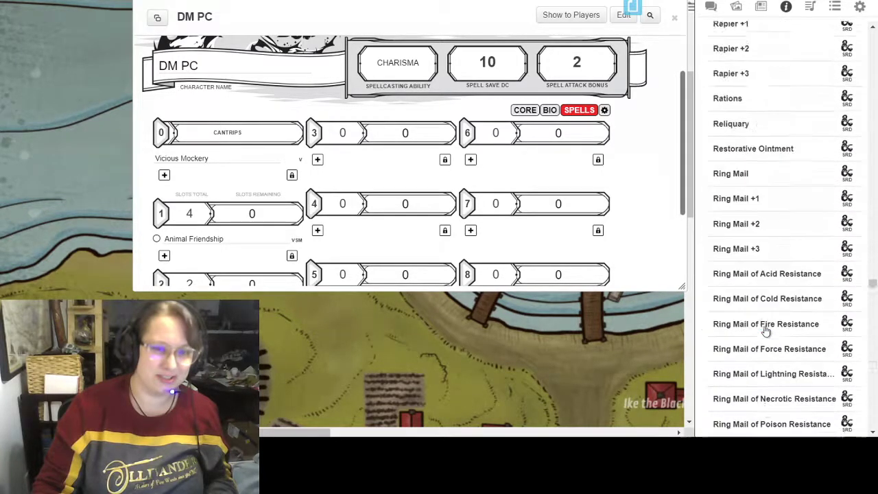
scroll(759, 295, down, 5)
scroll(757, 298, up, 10)
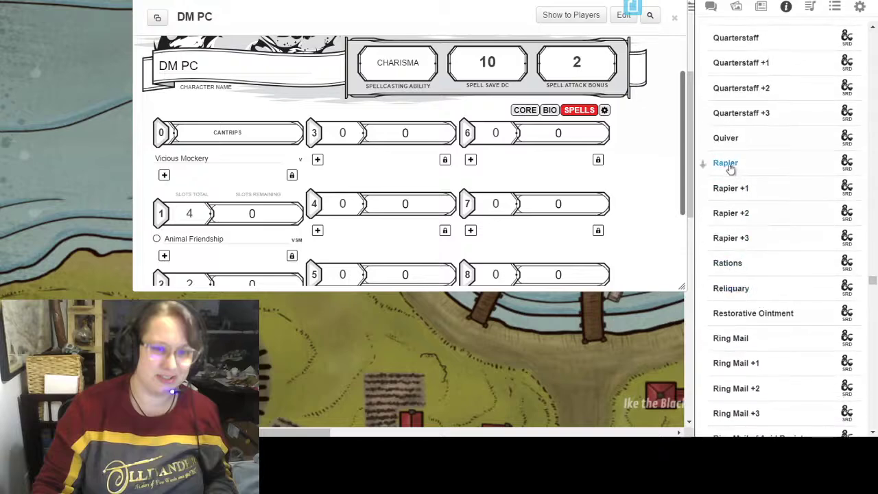
drag(729, 166, 417, 169)
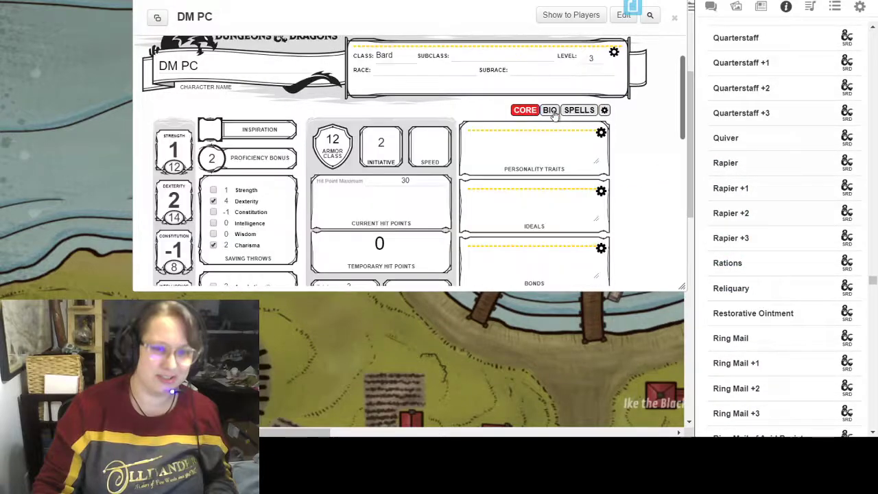
Go to the sheet's Core page and add a blank item row under the Rapier in the Equipment section.
click(550, 110)
click(525, 110)
scroll(403, 173, down, 5)
click(366, 163)
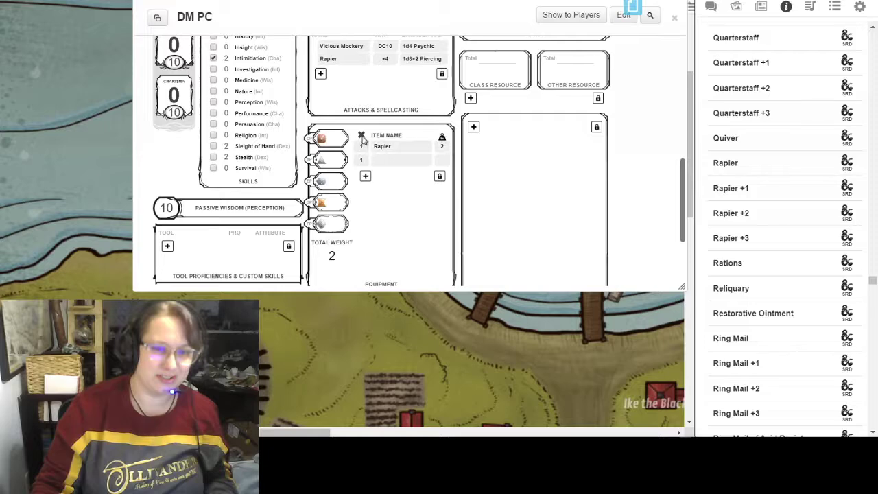
Look over the Core page, the game chat and the Attributes & Abilities page, and return to the sheet's Equipment section.
scroll(651, 171, up, 4)
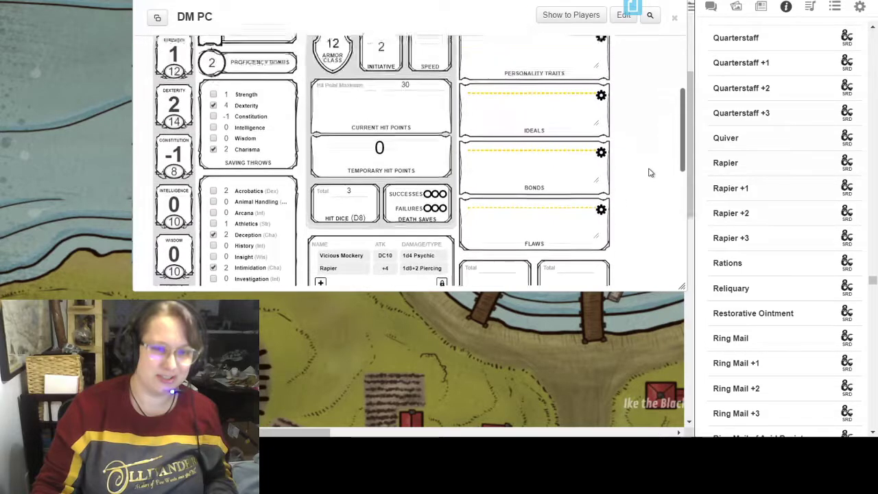
scroll(650, 171, up, 3)
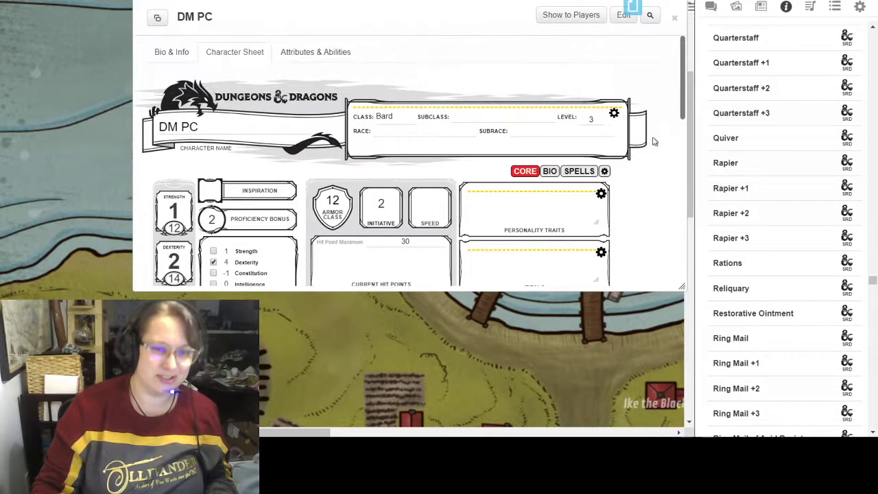
scroll(654, 157, down, 6)
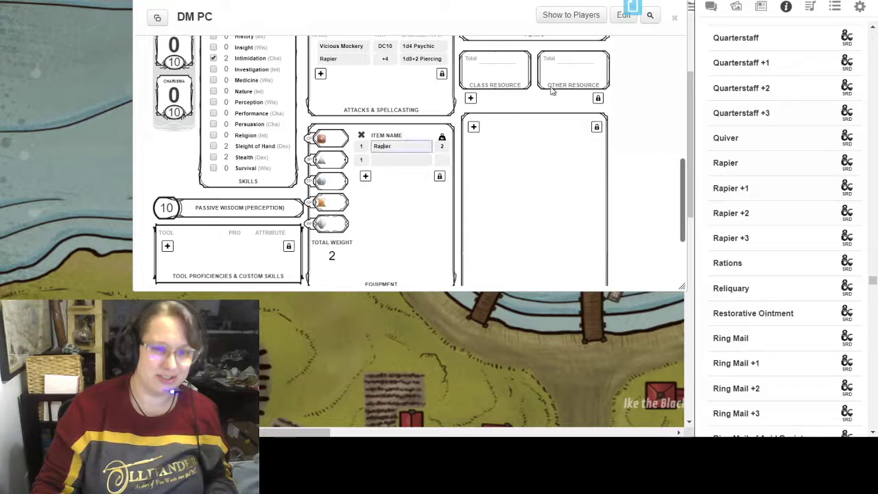
click(710, 9)
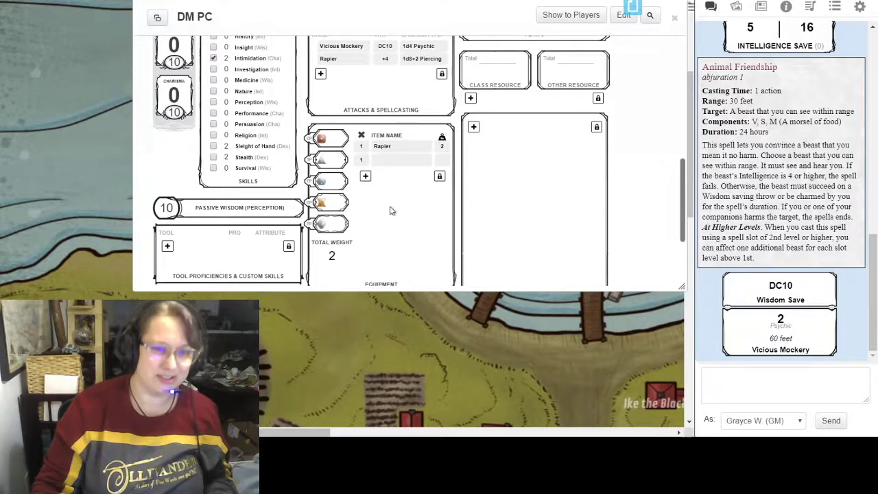
scroll(390, 211, up, 10)
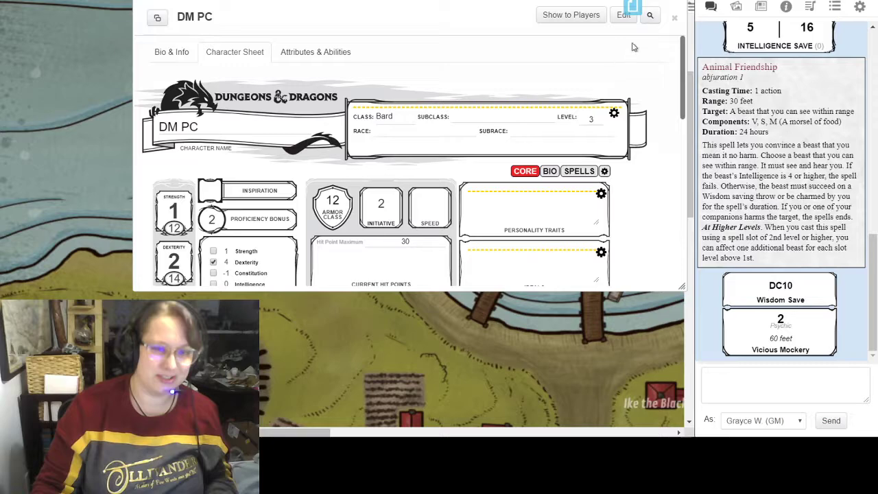
click(325, 55)
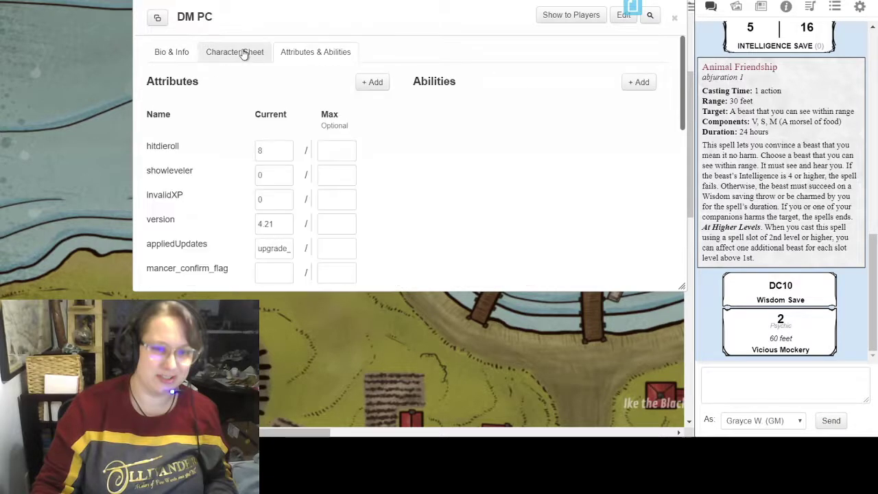
click(244, 55)
scroll(310, 151, down, 10)
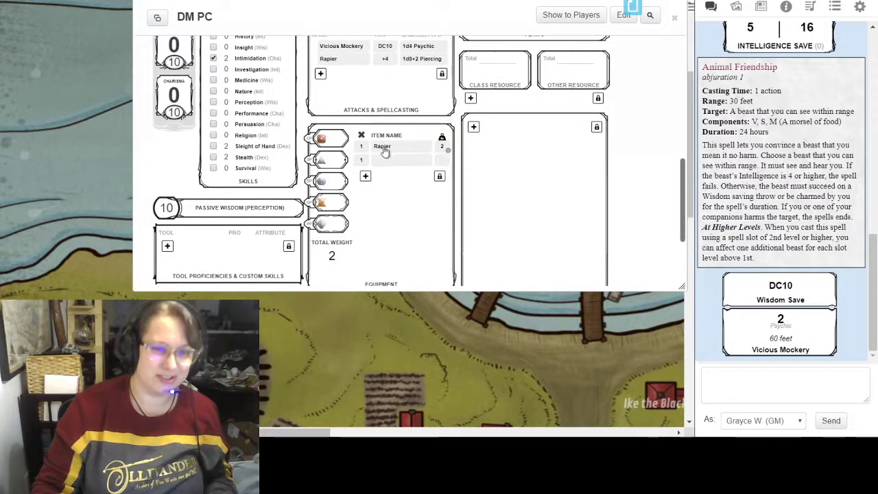
Examine the Rapier's item details in the Equipment section and collapse them again.
double_click(385, 149)
click(363, 149)
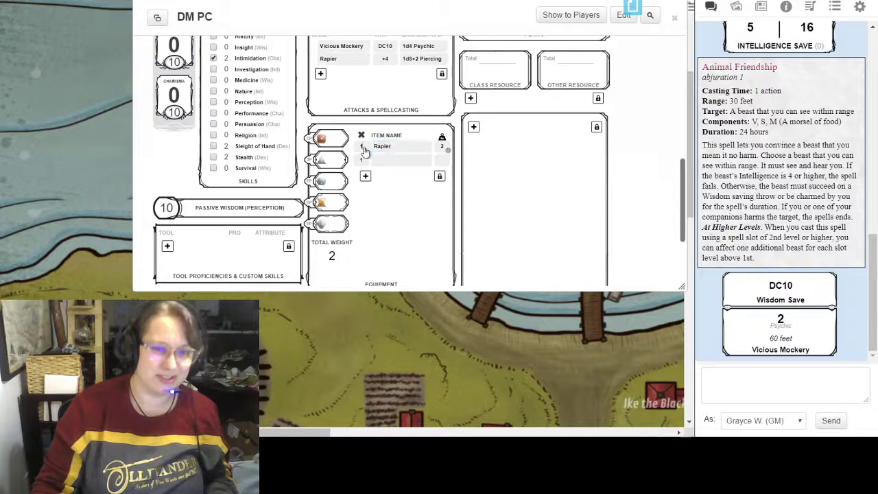
click(443, 148)
click(448, 151)
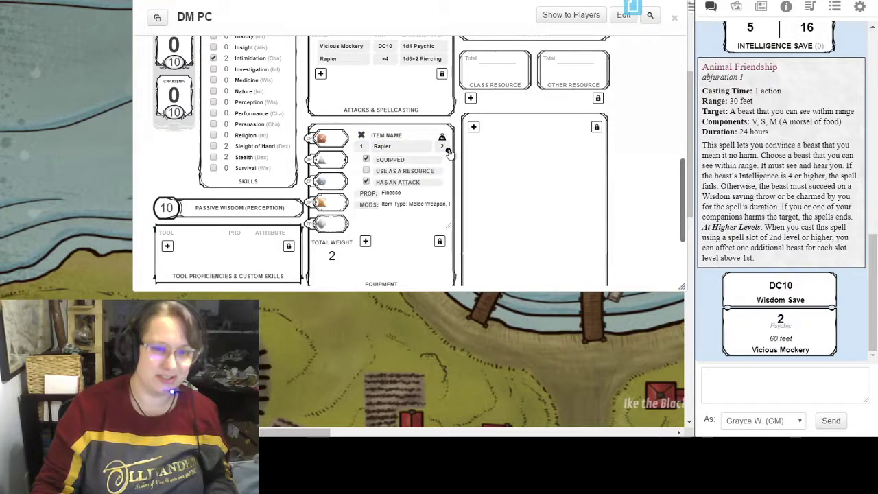
click(449, 151)
Add a blank item row below the Rapier in the Equipment section and expand its item details.
click(404, 148)
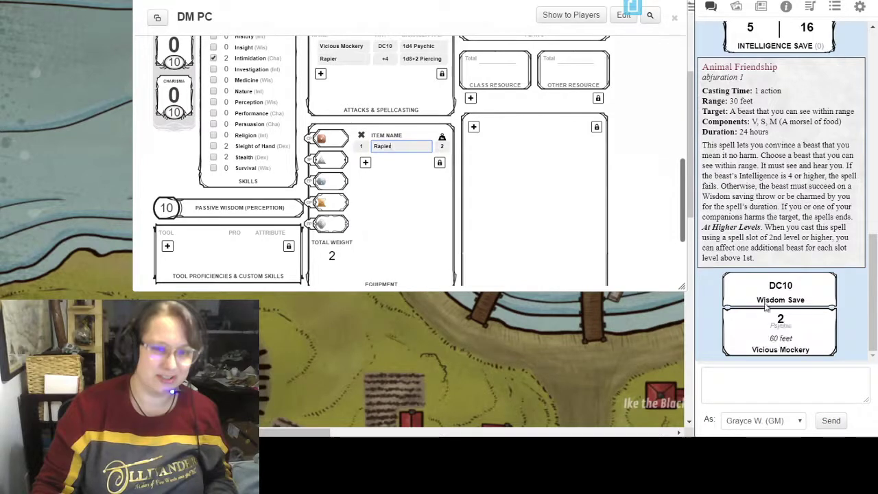
double_click(387, 148)
click(395, 162)
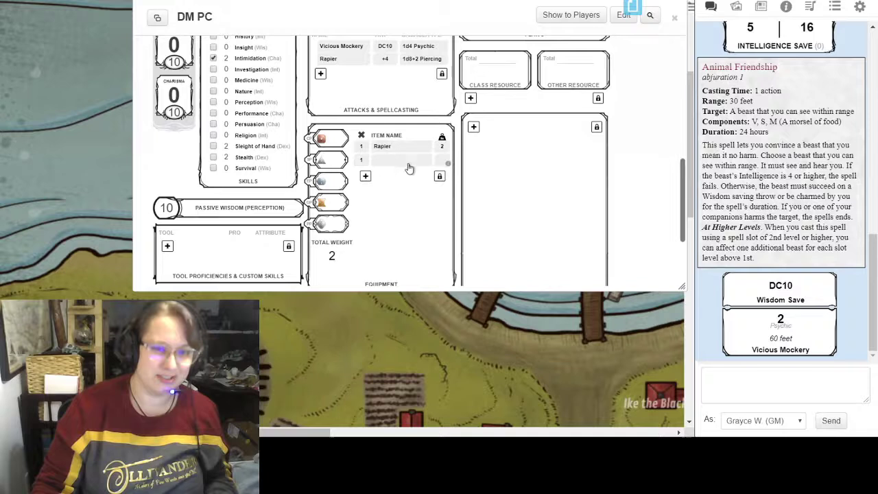
click(448, 165)
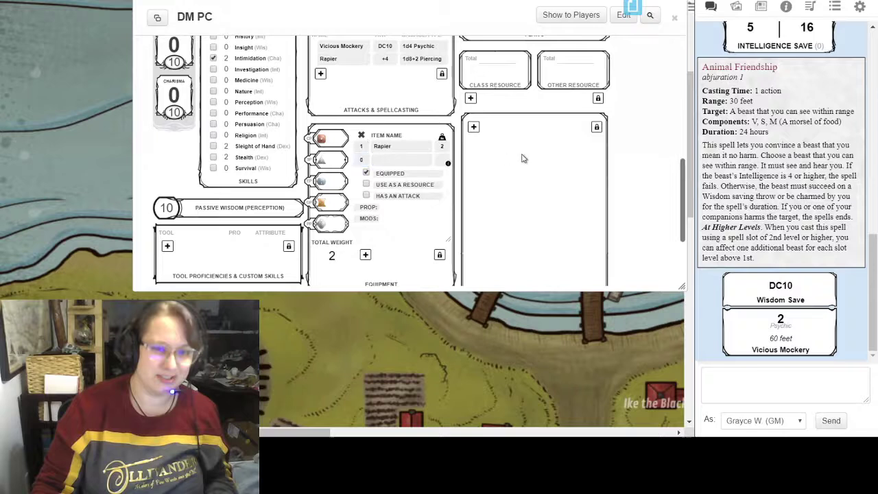
Set the blank item's quantity to 1 in the Equipment section and collapse its item details.
click(363, 161)
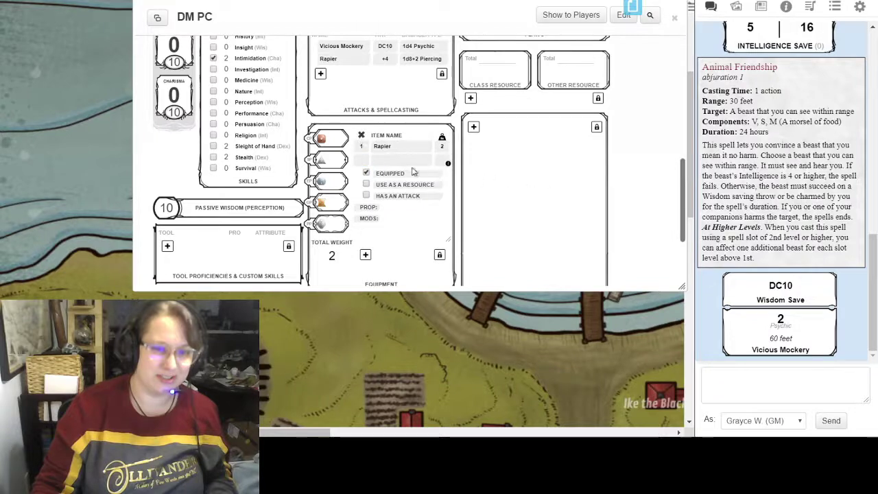
click(448, 164)
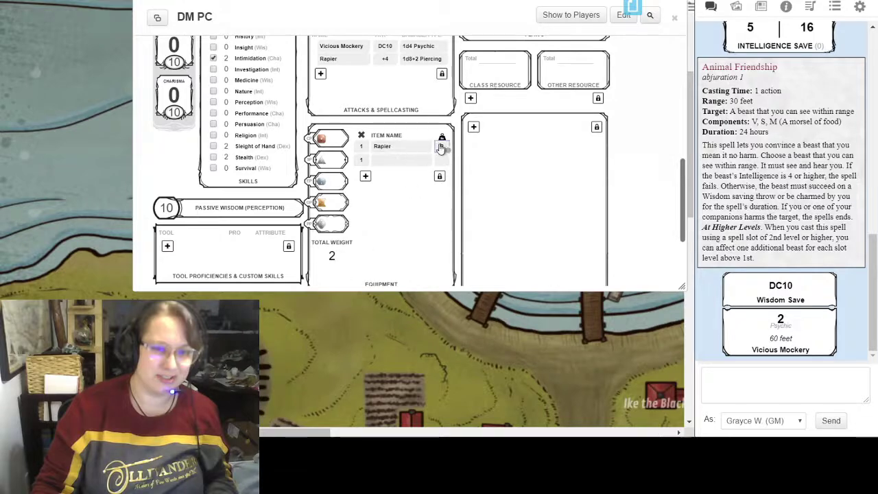
Roll the Rapier attack from the Attacks & Spellcasting section of the character sheet.
scroll(396, 204, down, 2)
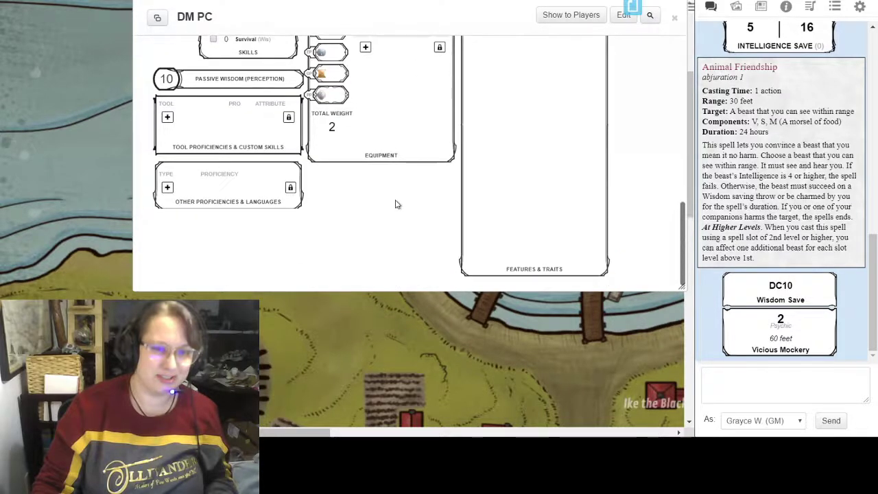
scroll(396, 204, up, 5)
scroll(396, 204, up, 2)
scroll(396, 204, down, 4)
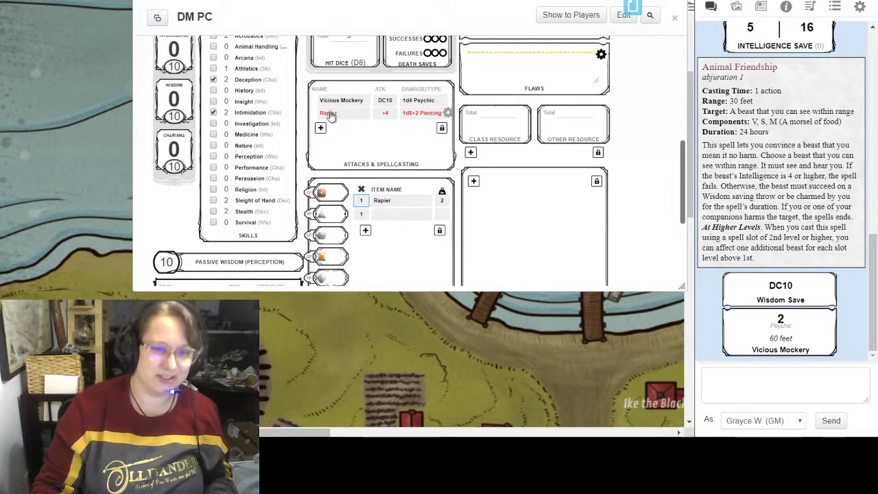
click(329, 114)
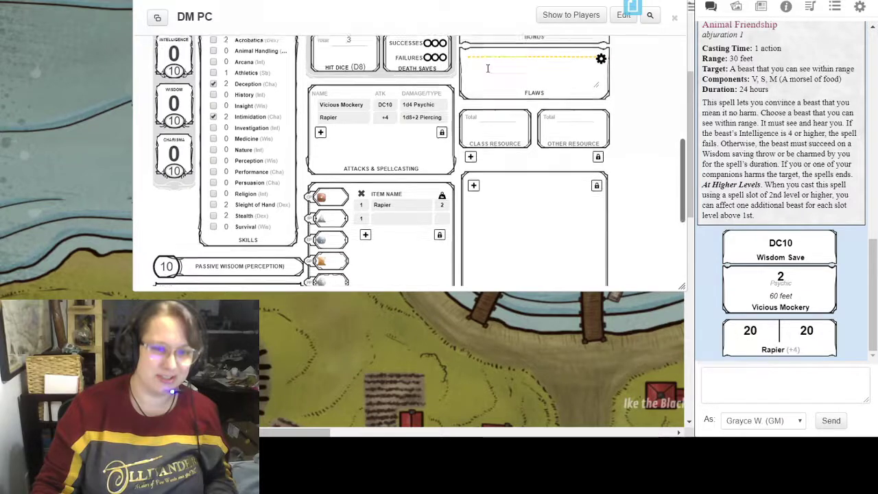
In the sheet's settings, set Roll Queries to Advantage Toggle and Whisper Rolls to GM to Whisper Toggle.
scroll(604, 182, up, 5)
click(605, 172)
scroll(410, 137, down, 3)
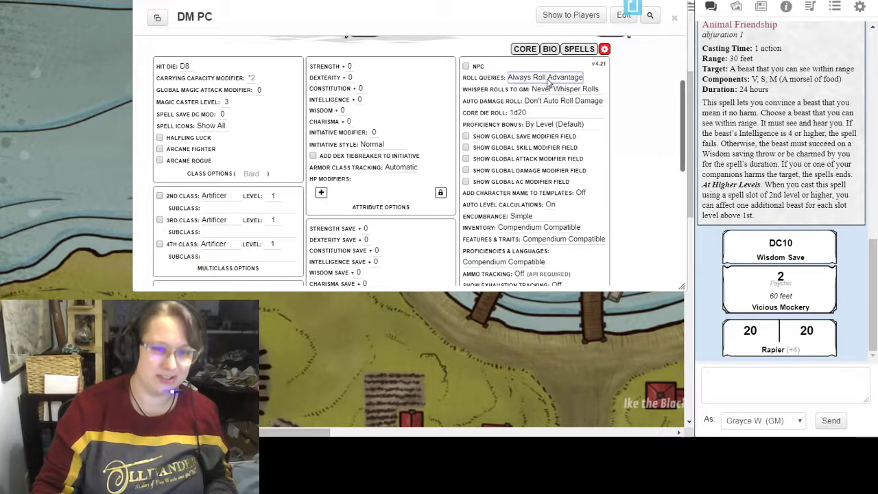
click(554, 101)
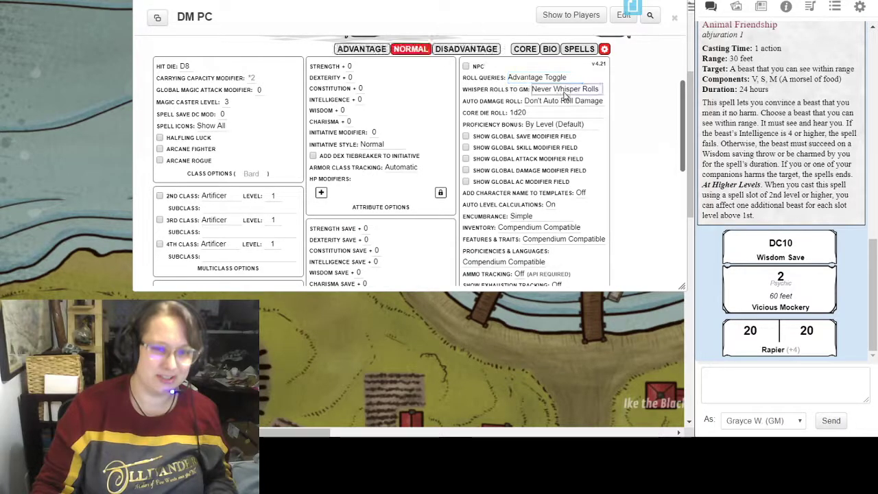
click(568, 116)
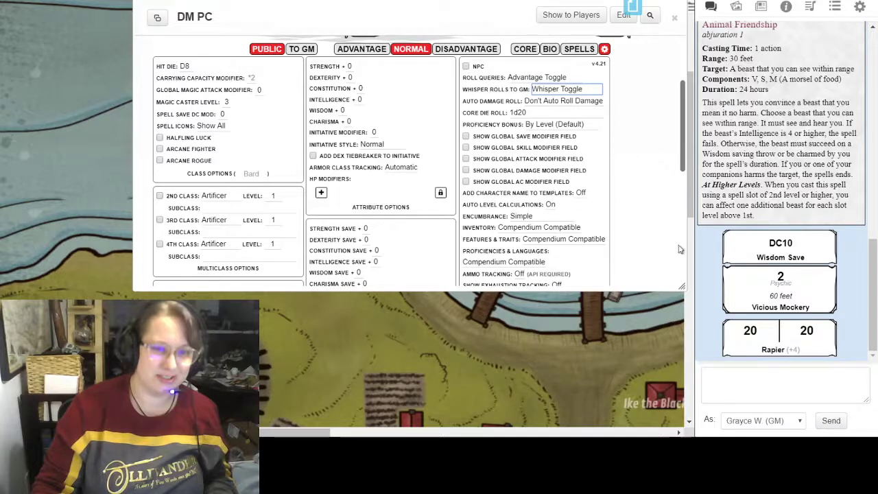
Roll the Rapier's damage from its attack result in the game chat.
mouse_move(751, 333)
mouse_move(808, 339)
scroll(782, 352, down, 1)
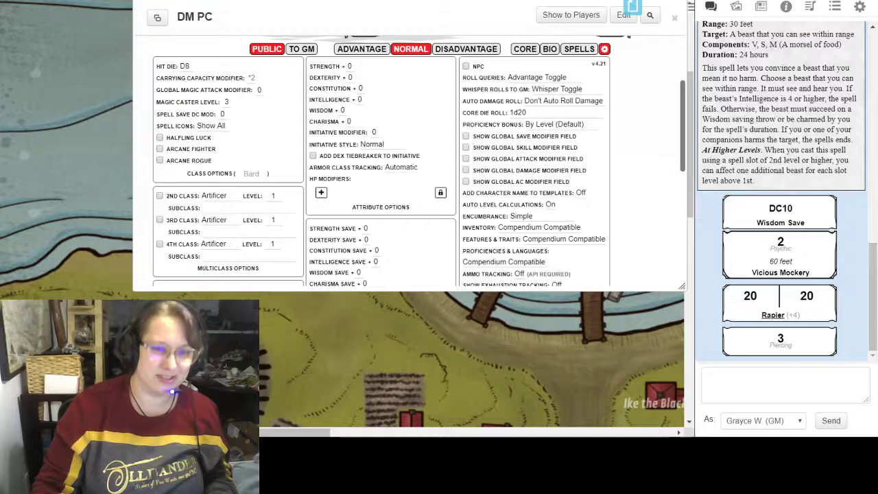
Return to the compendium and browse its item list back up from the quarterstaffs past the leather armors.
click(786, 8)
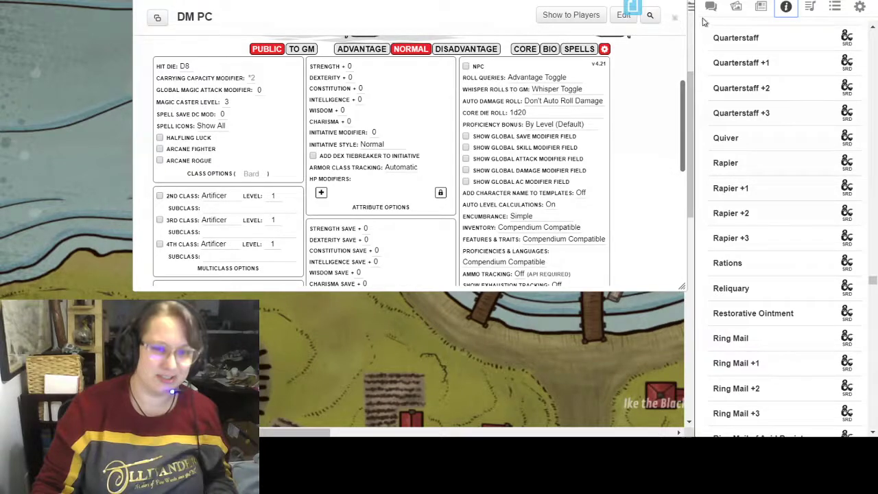
click(759, 8)
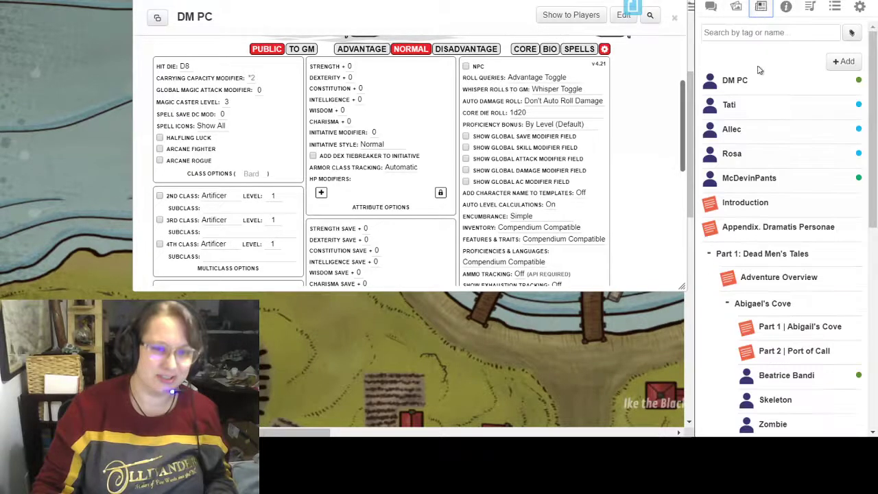
click(787, 9)
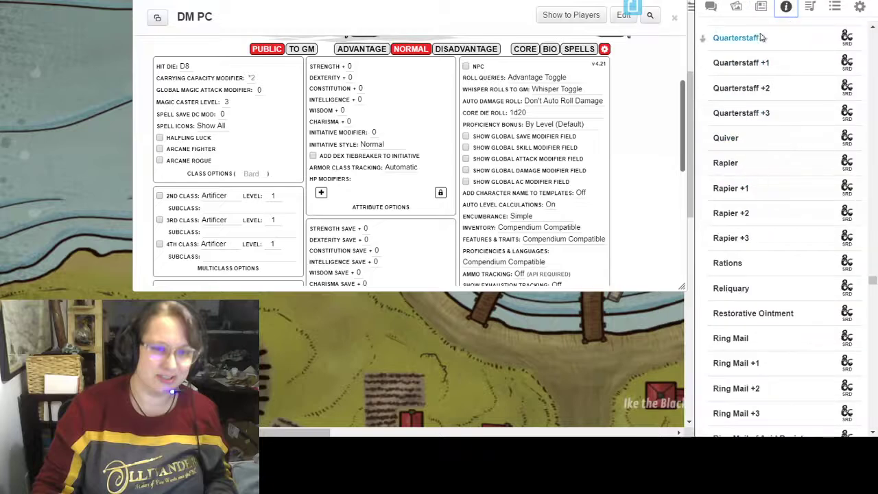
scroll(764, 186, up, 7)
scroll(766, 189, up, 15)
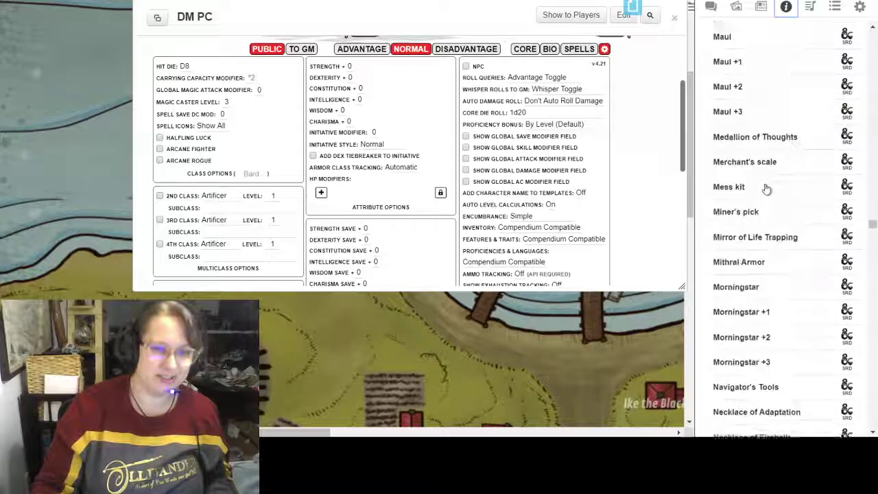
scroll(748, 182, up, 3)
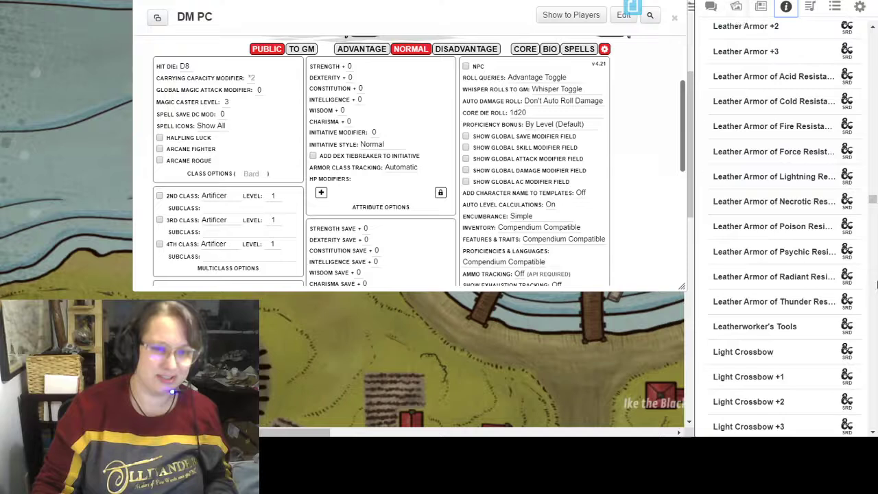